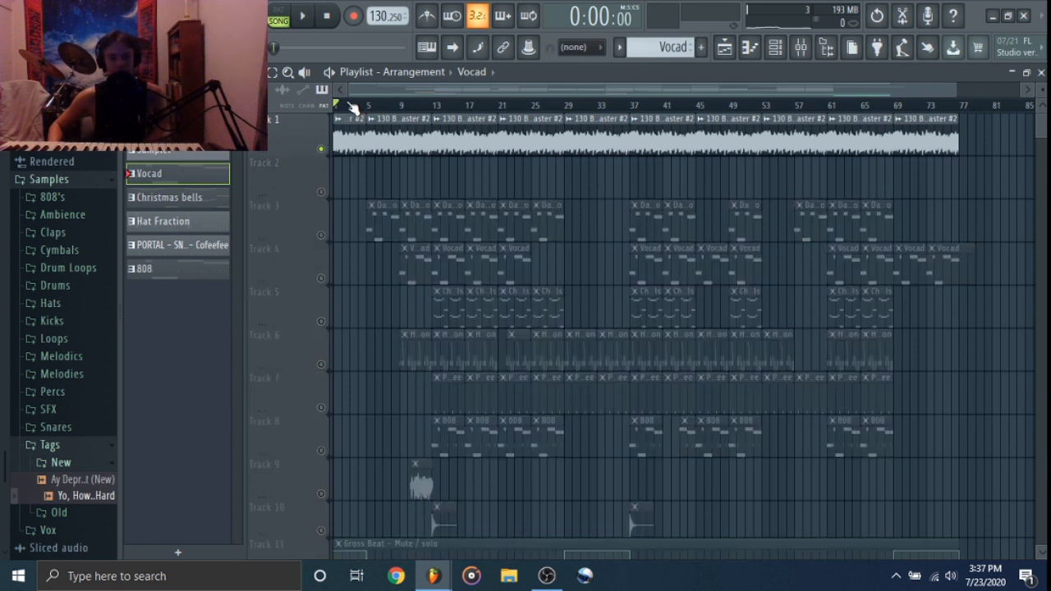
# - Listen to the soloed loop on Track 1, then unmute the other tracks and return the playhead to the start
pyautogui.press('space')
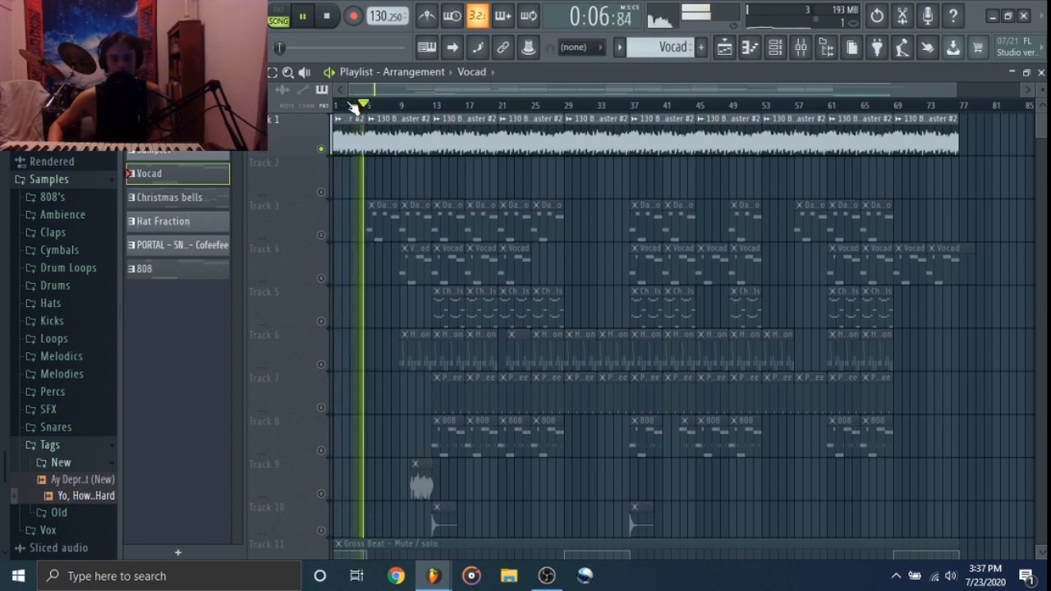
pyautogui.click(333, 17)
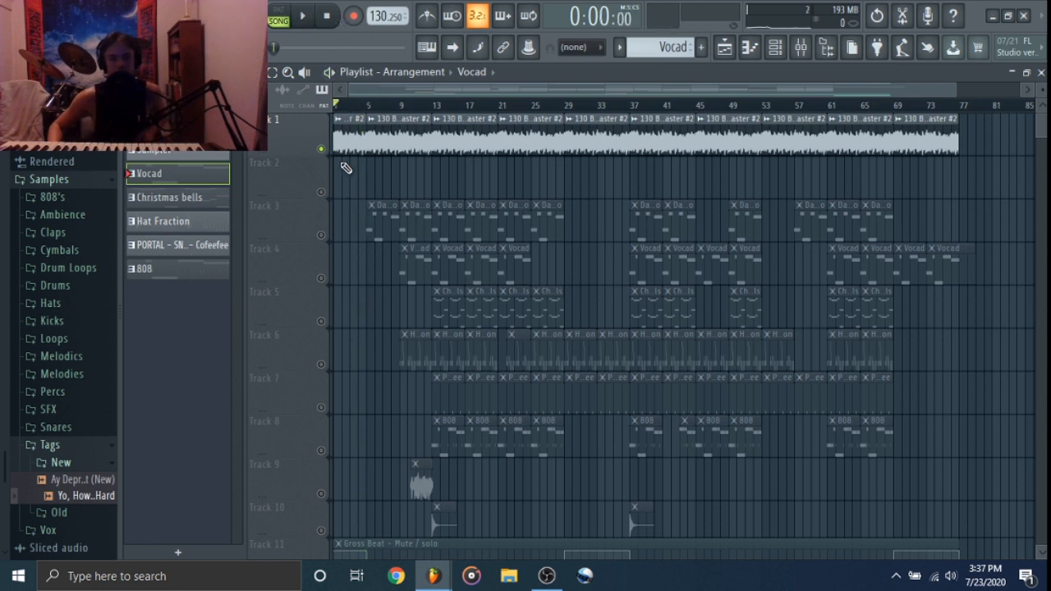
pyautogui.rightClick(321, 150)
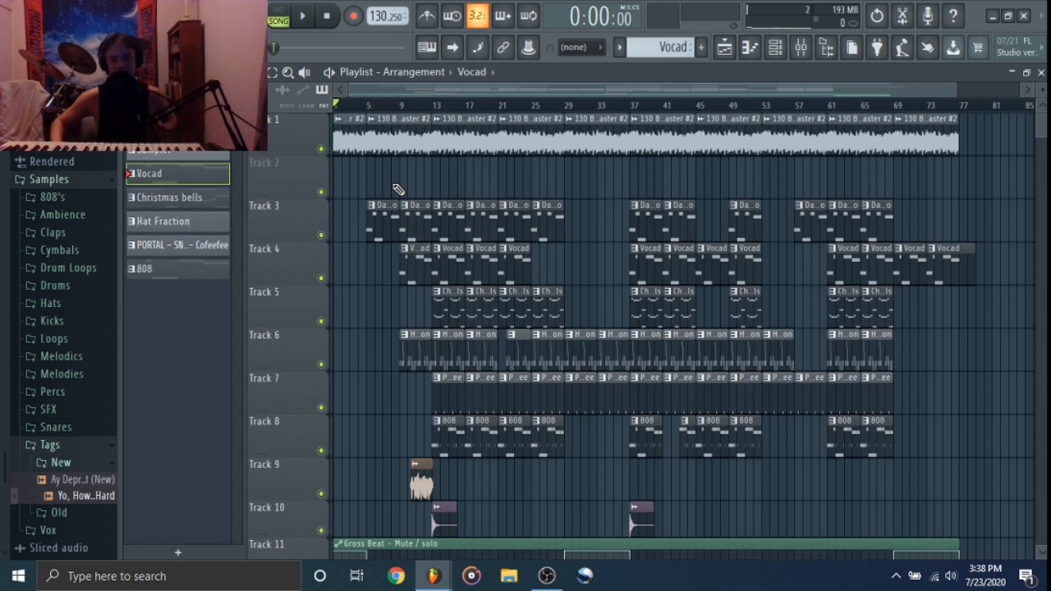
pyautogui.click(367, 106)
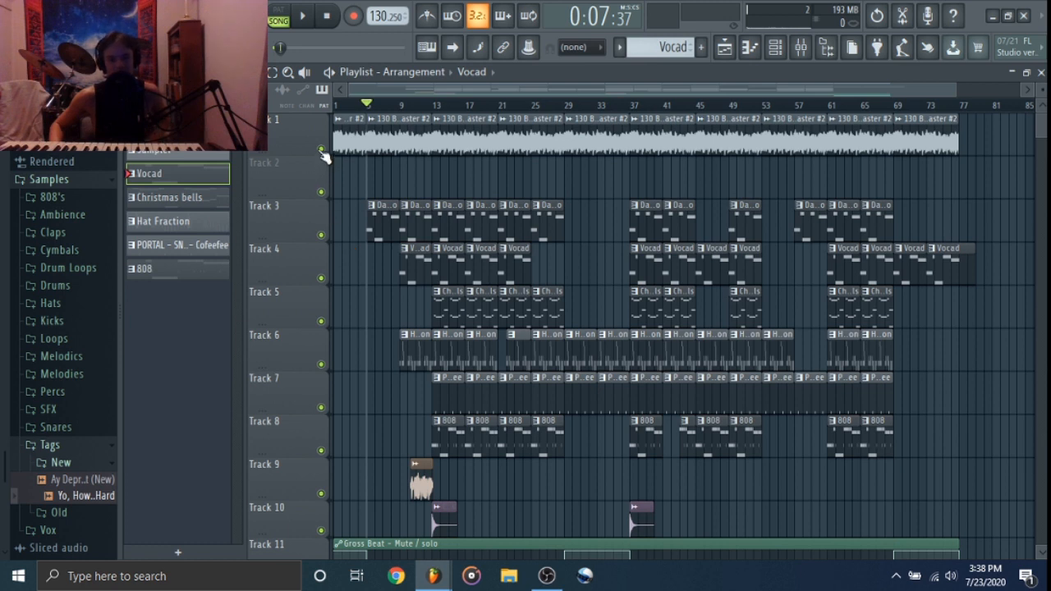
pyautogui.moveTo(368, 106); pyautogui.dragTo(292, 108)
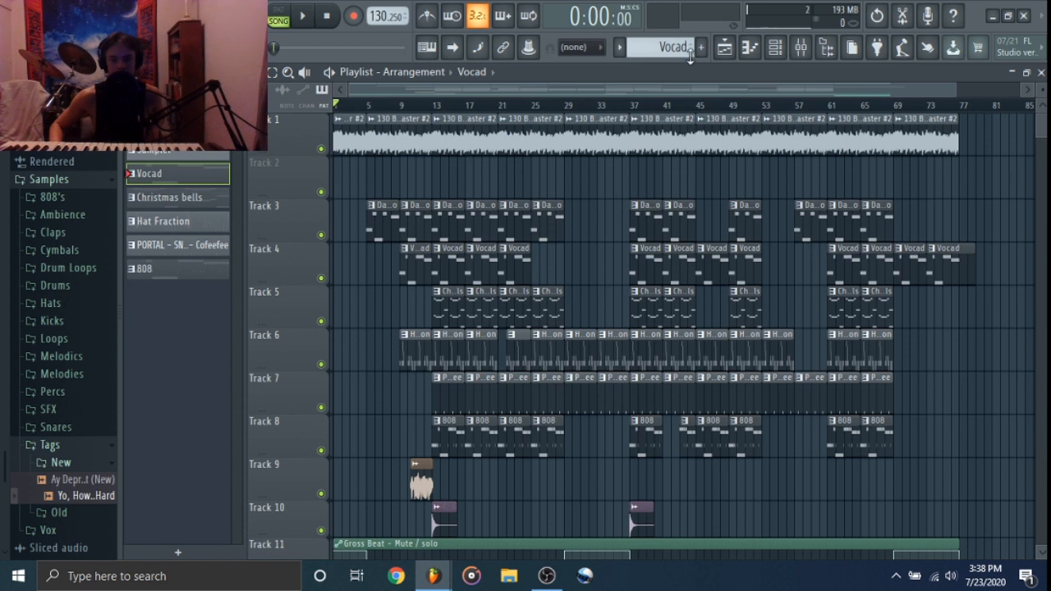
# - Open the Dark Piano pattern from Track 3 in the piano roll and play its melody
pyautogui.doubleClick(524, 232)
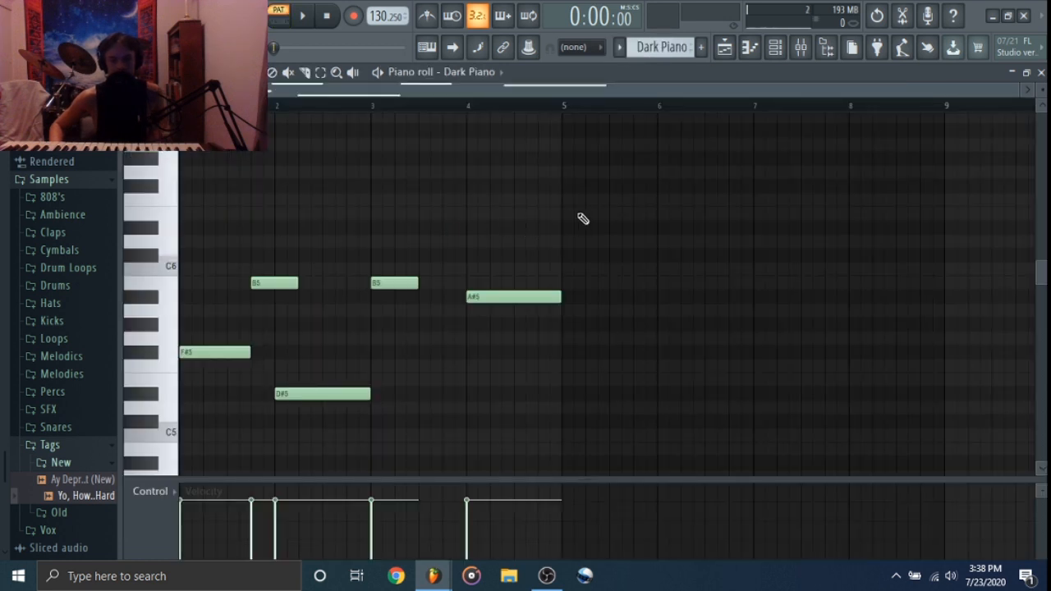
pyautogui.press('space')
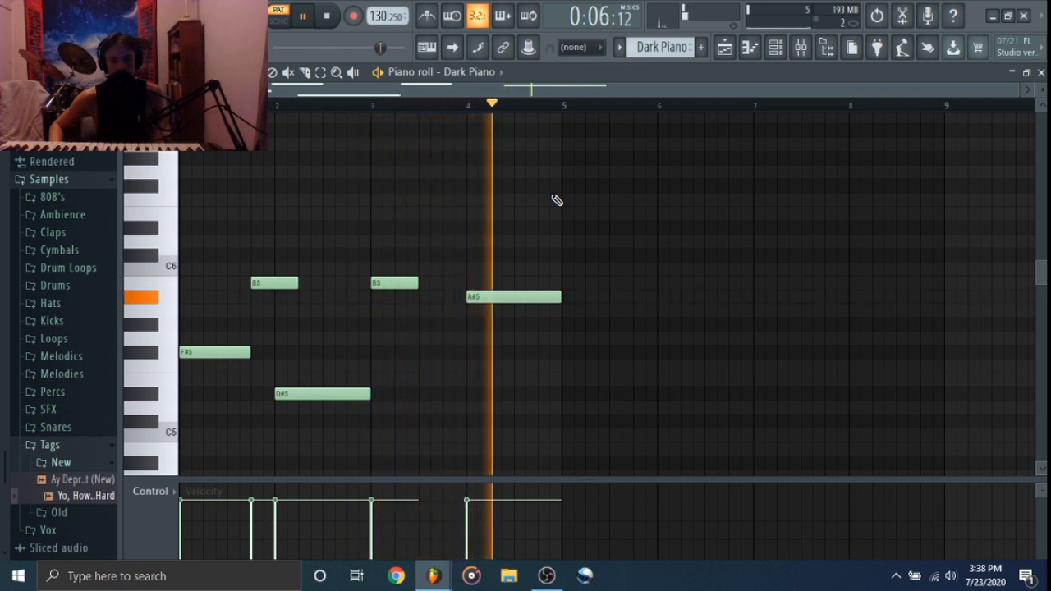
pyautogui.press('space')
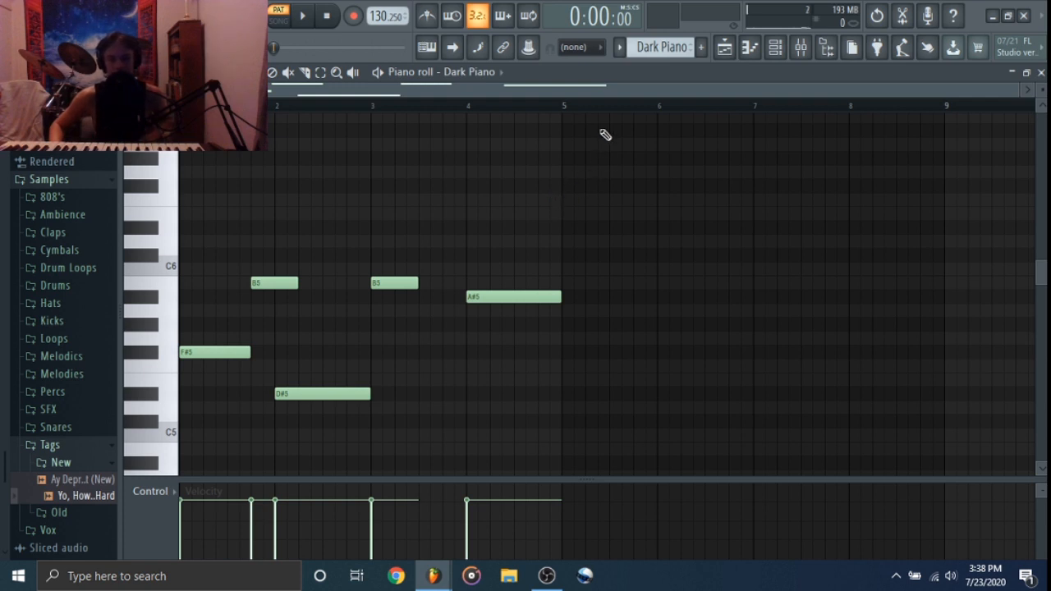
# - Switch the piano roll to the Vocad pattern and Vocad channel, and play its notes
pyautogui.click(619, 47)
pyautogui.click(637, 97)
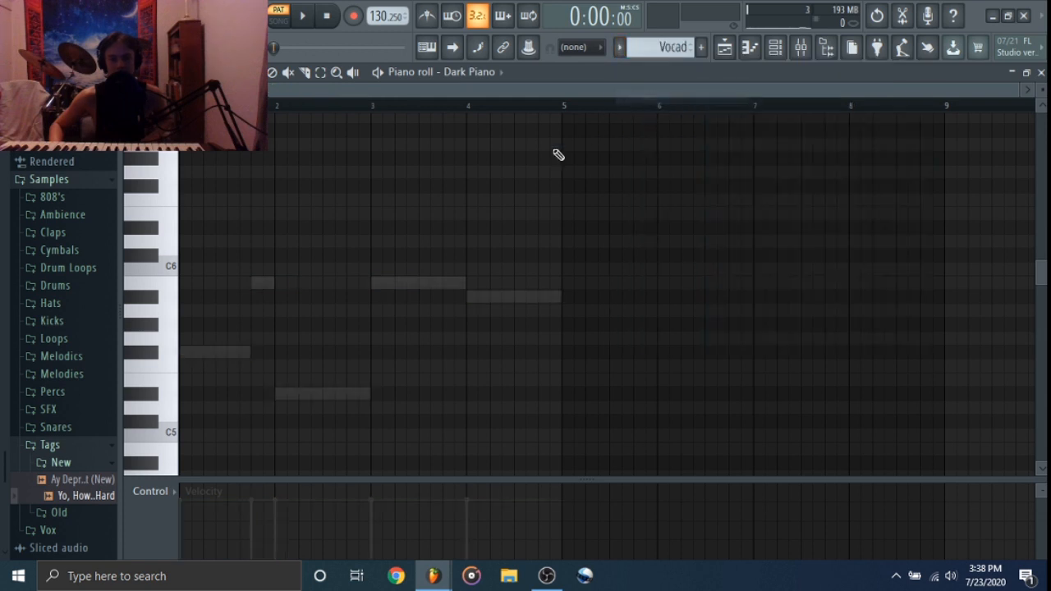
pyautogui.click(468, 73)
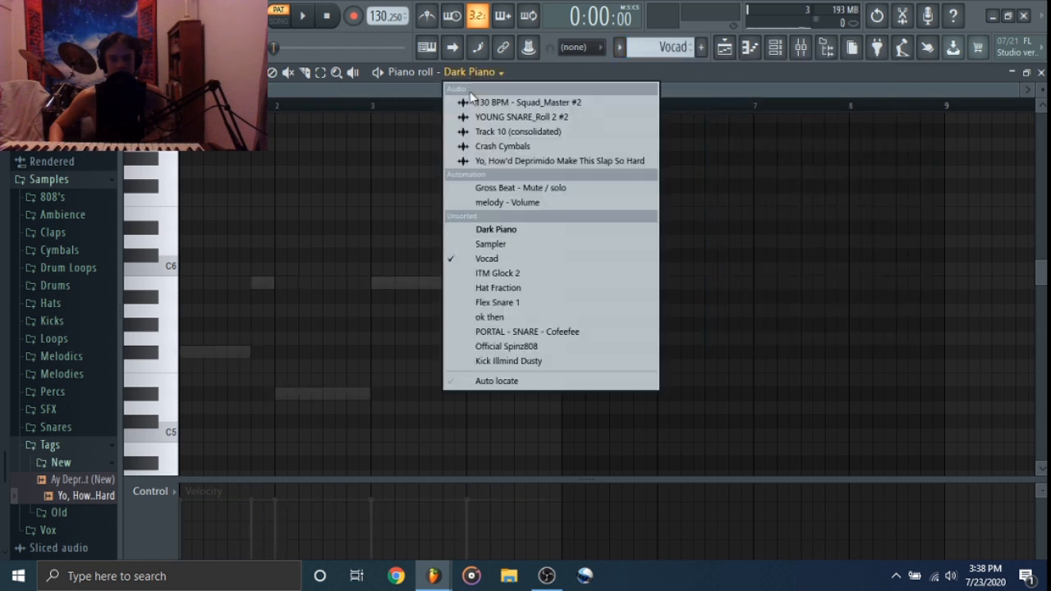
pyautogui.click(497, 258)
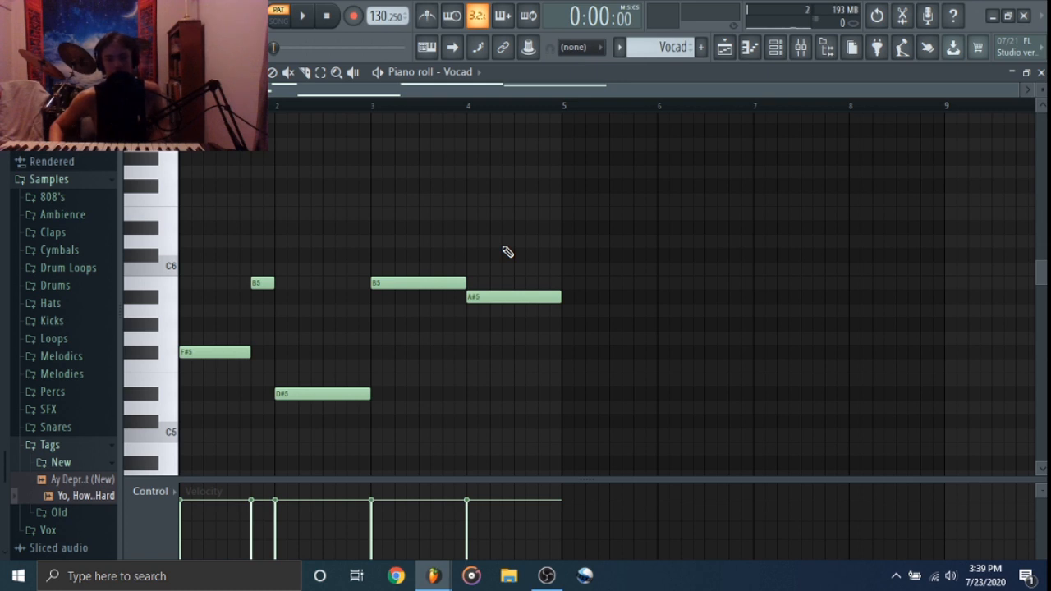
pyautogui.press('space')
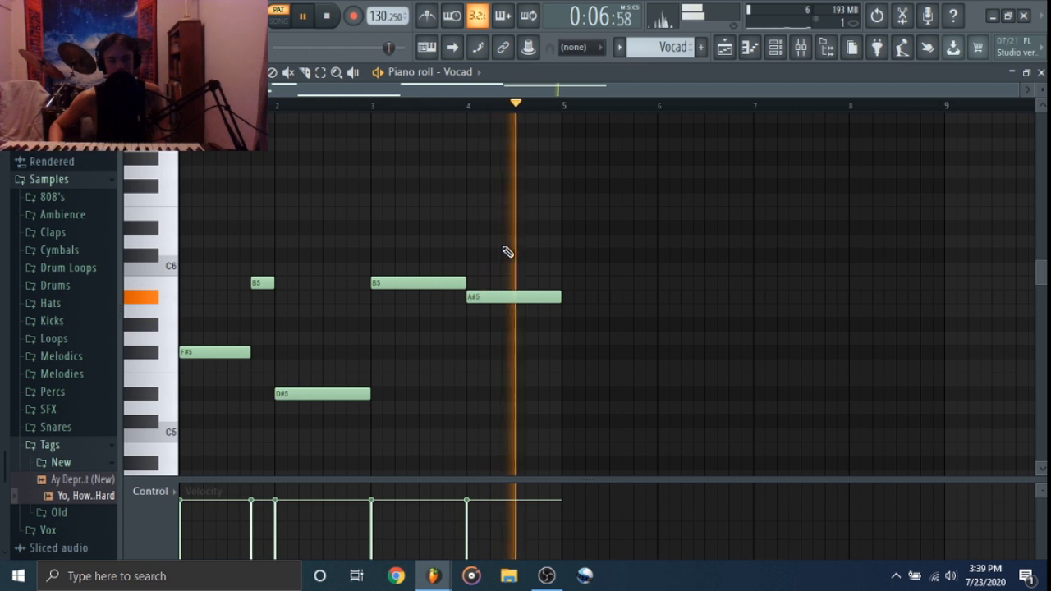
pyautogui.press('space')
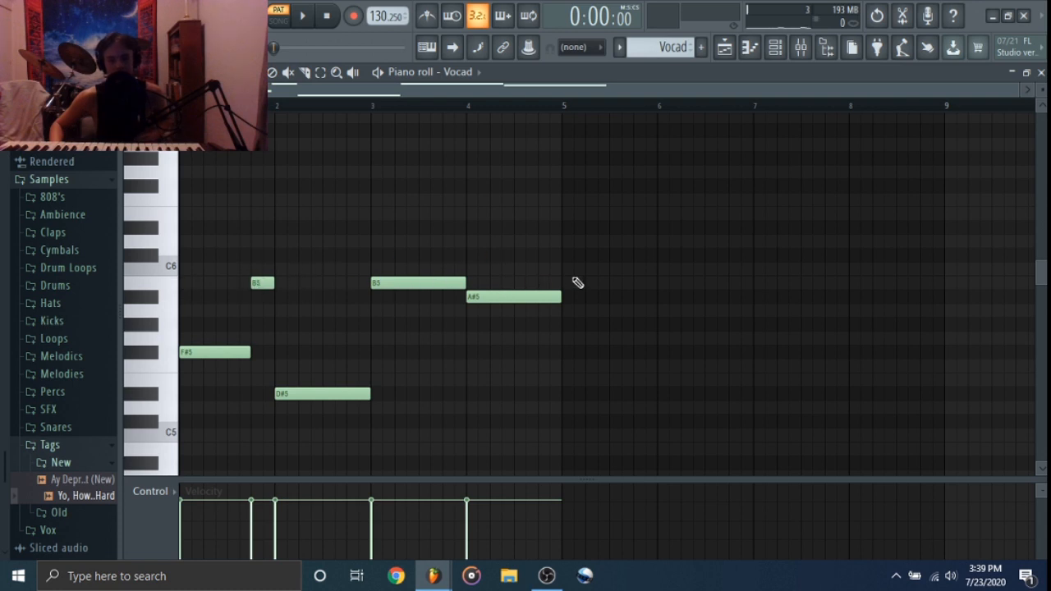
# - Return to the playlist and play the Vocad clips on Track 4 together with the Track 1 loop from bar 9
pyautogui.press('F5')
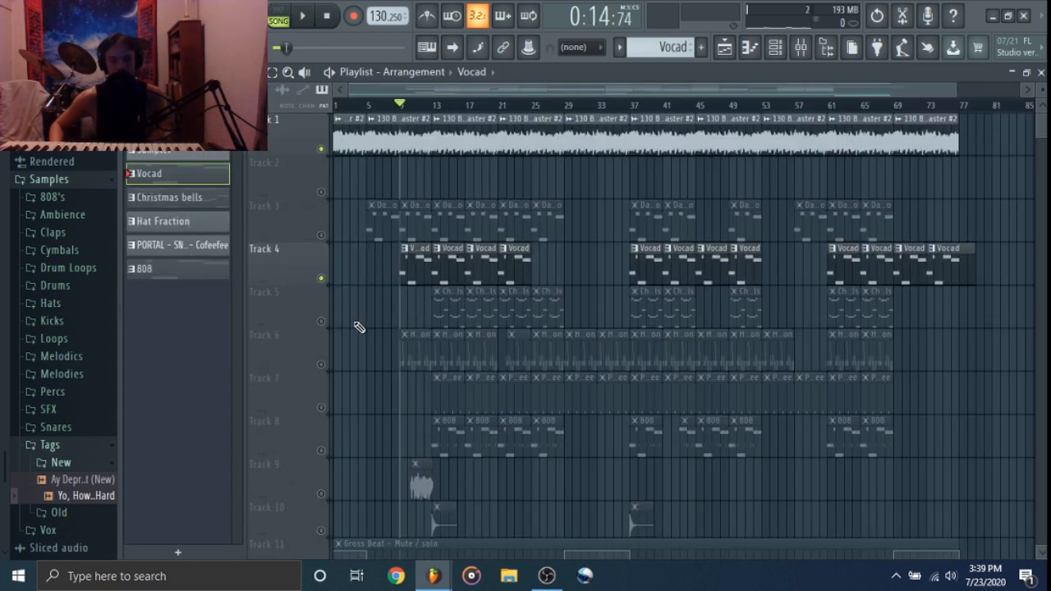
pyautogui.press('space')
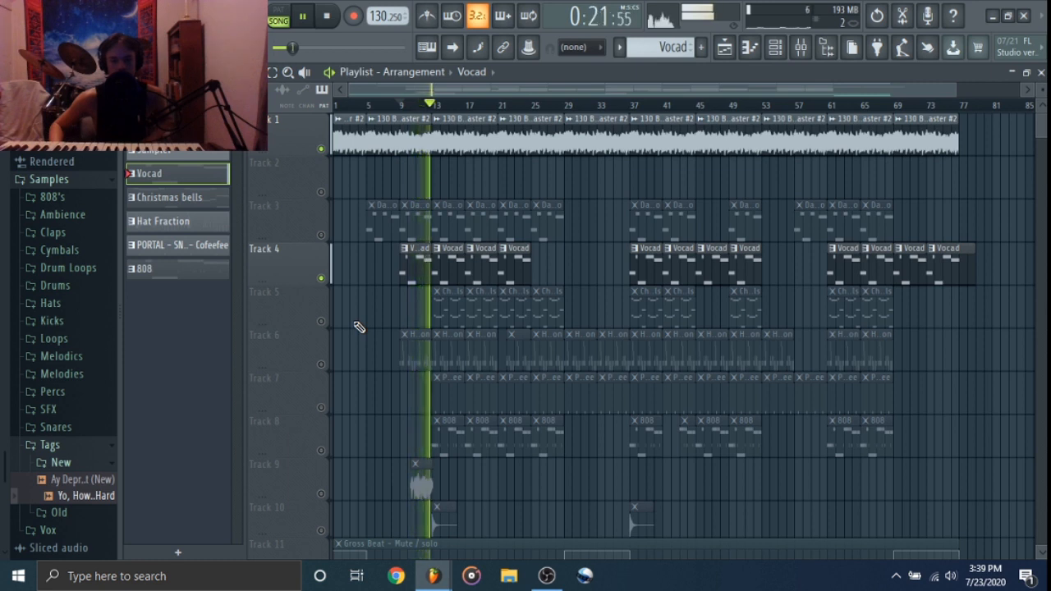
pyautogui.press('space')
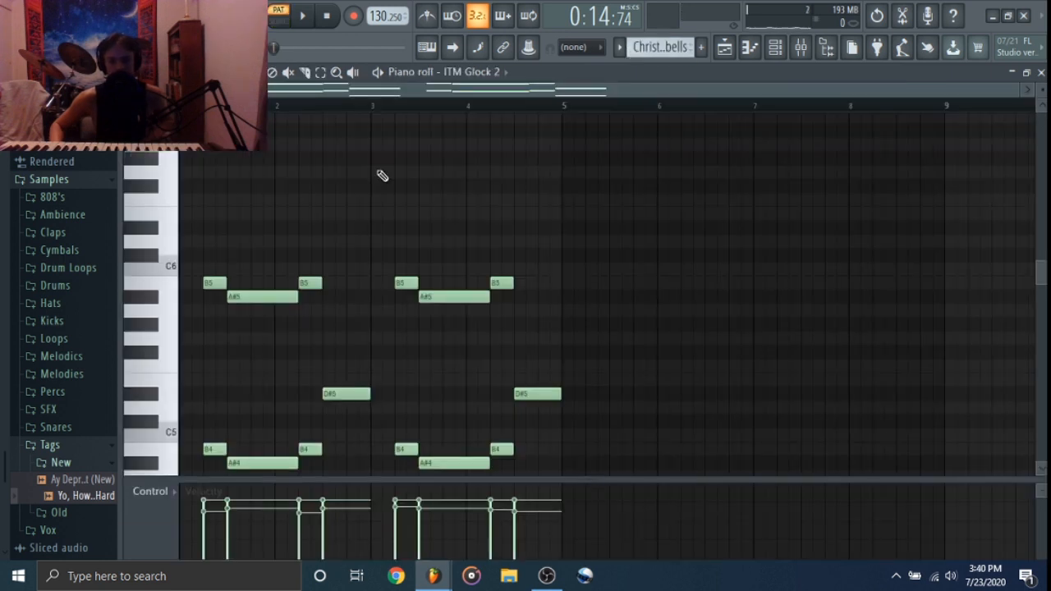
# - Examine the ITM Glock 2 notes of the Christmas bells pattern across both octaves and play the pattern
pyautogui.scroll(-3, 376, 176)
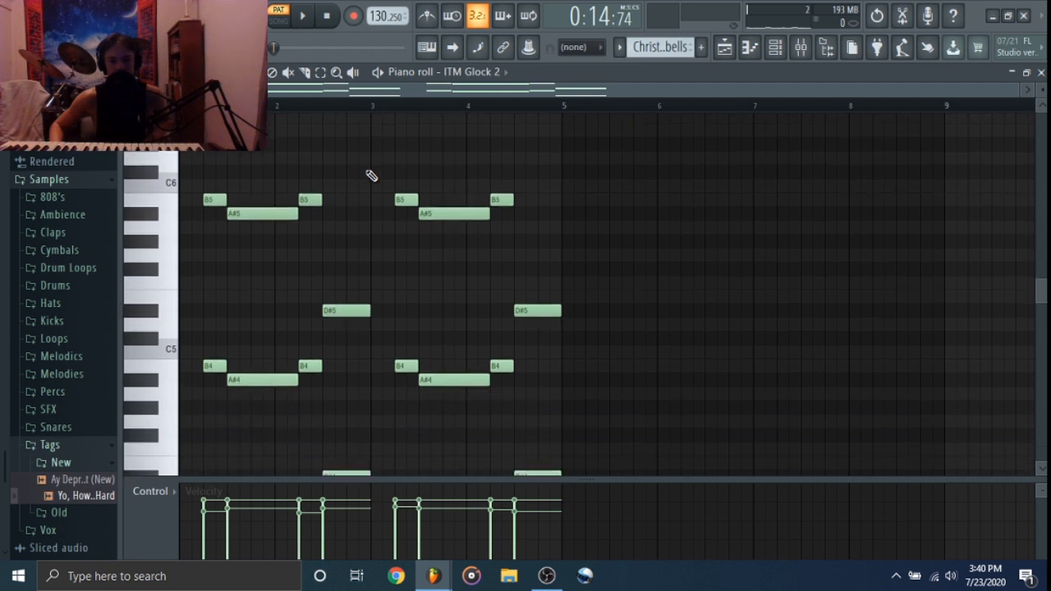
pyautogui.scroll(2, 372, 176)
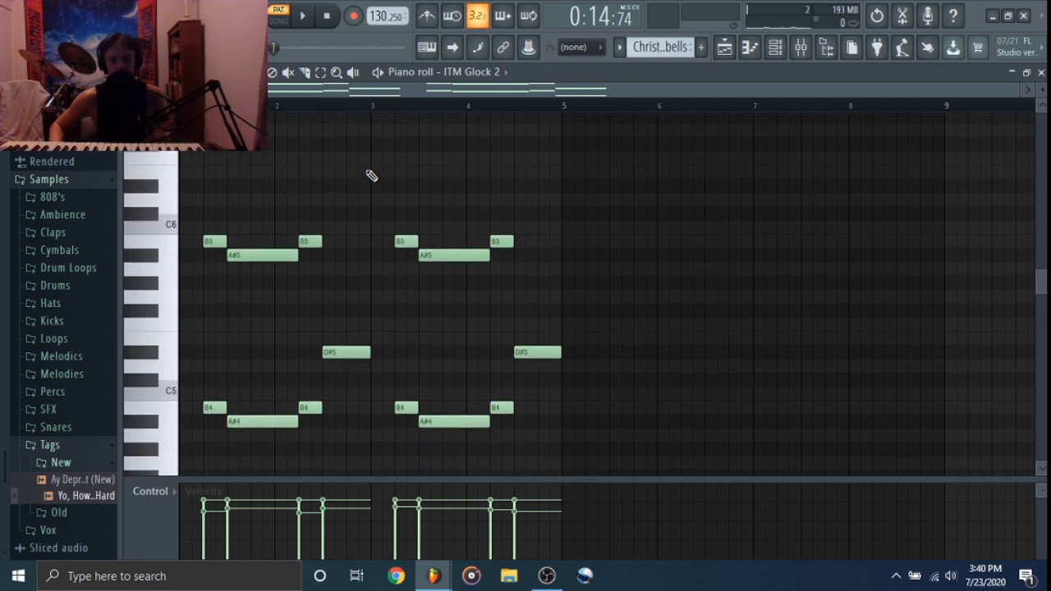
pyautogui.scroll(-5, 372, 176)
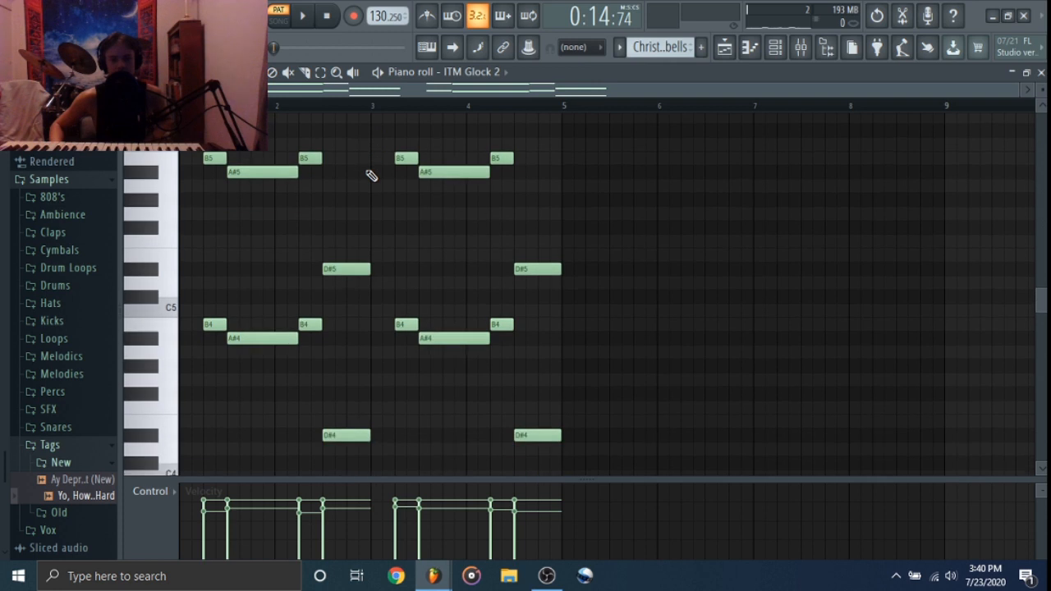
pyautogui.scroll(5, 371, 176)
pyautogui.scroll(-3, 364, 308)
pyautogui.scroll(1, 685, 222)
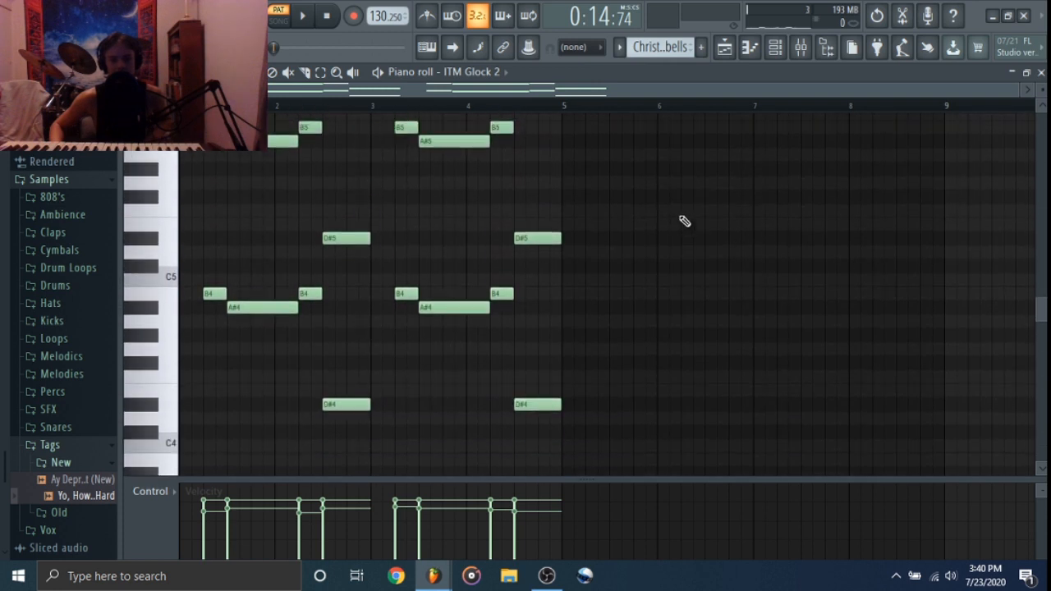
pyautogui.press('space')
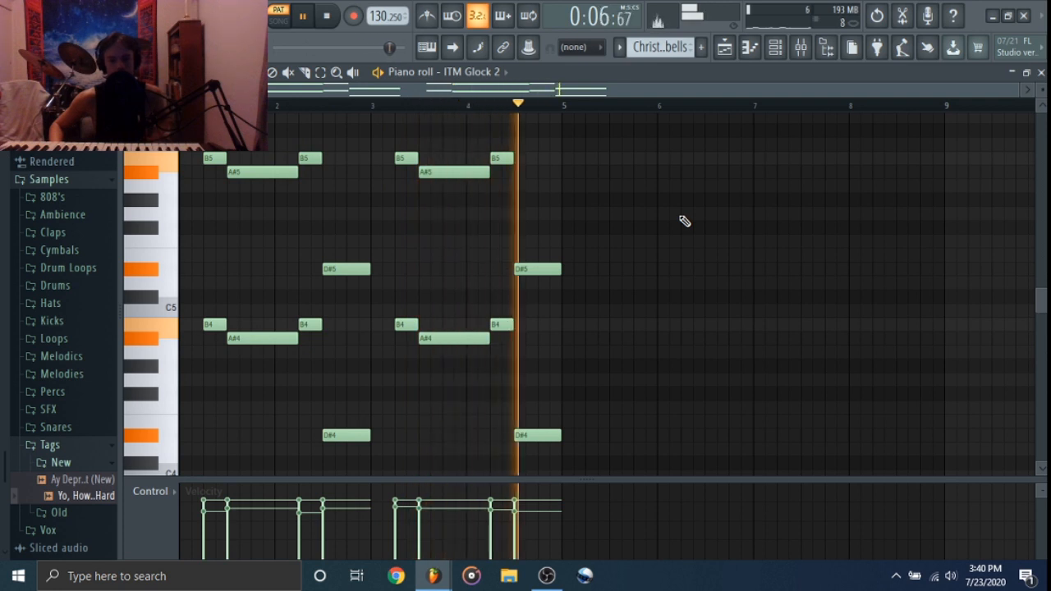
pyautogui.press('space')
# - Switch the piano roll to the Hat Fraction pattern and channel, and play the hi-hat notes
pyautogui.click(625, 46)
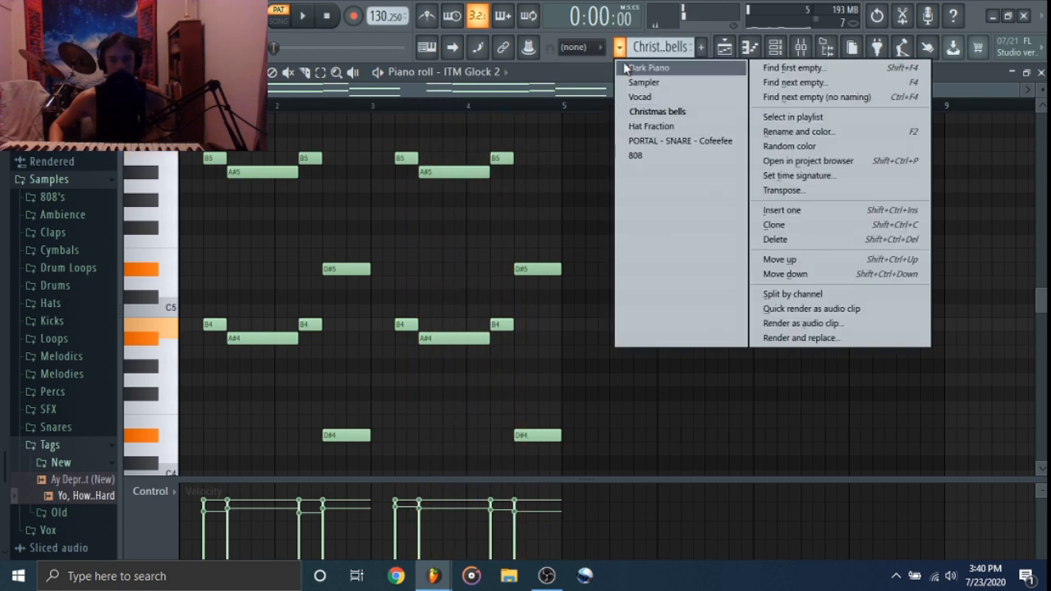
pyautogui.click(648, 124)
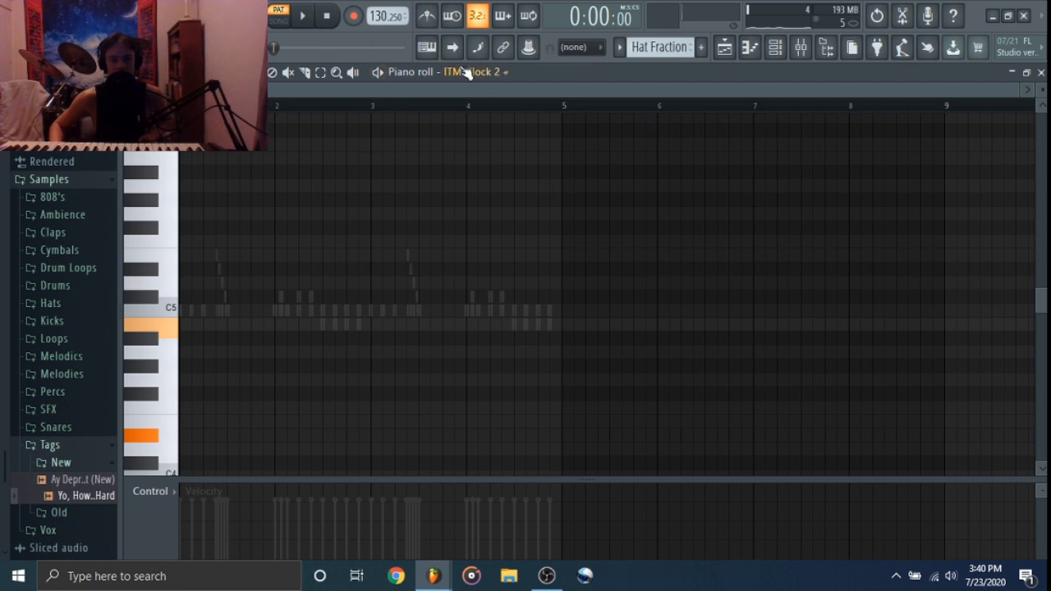
pyautogui.click(470, 71)
pyautogui.click(525, 289)
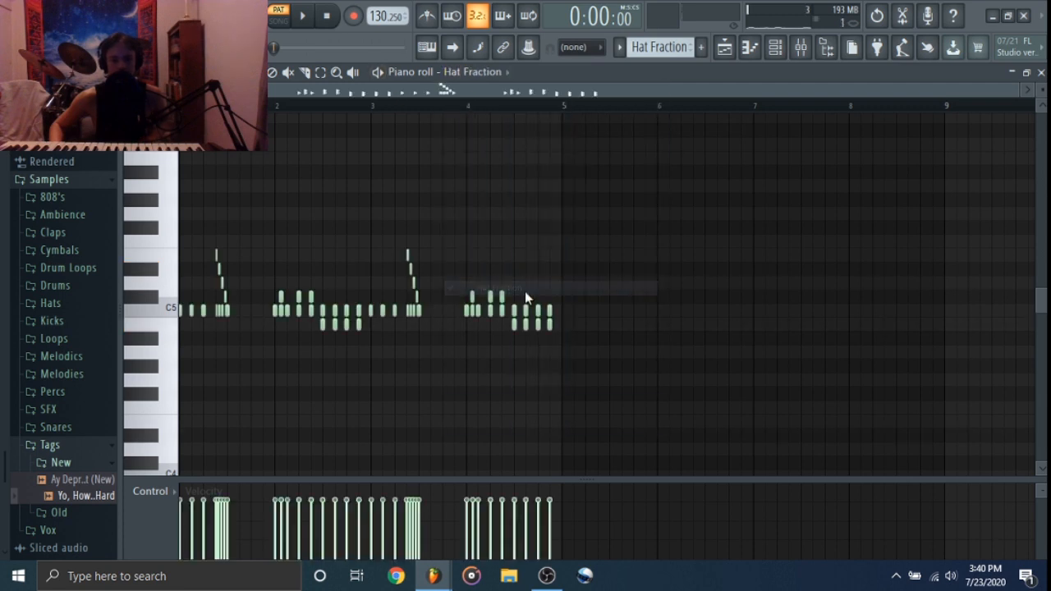
pyautogui.press('space')
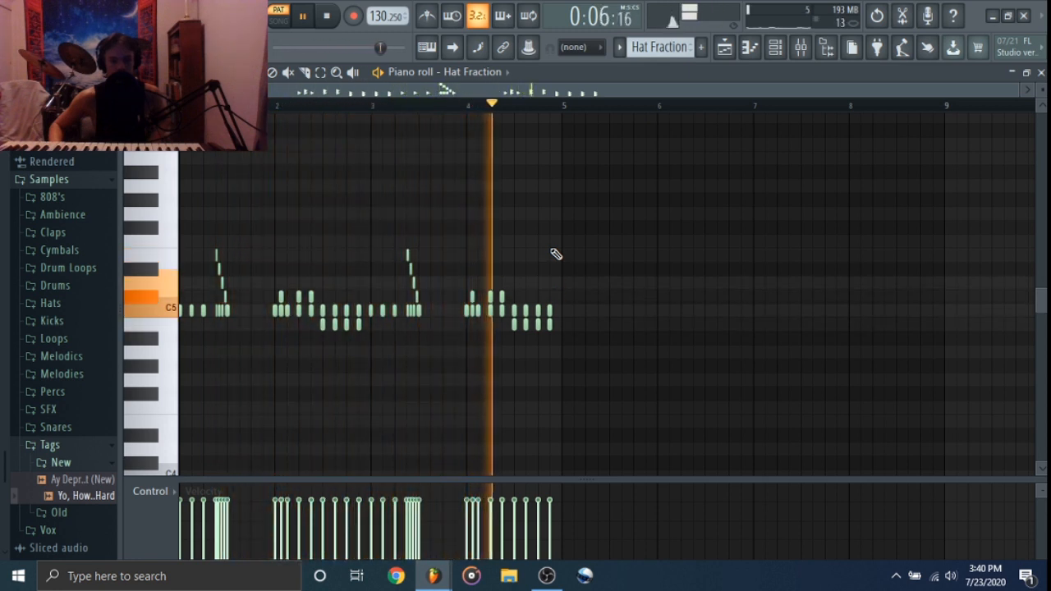
pyautogui.press('space')
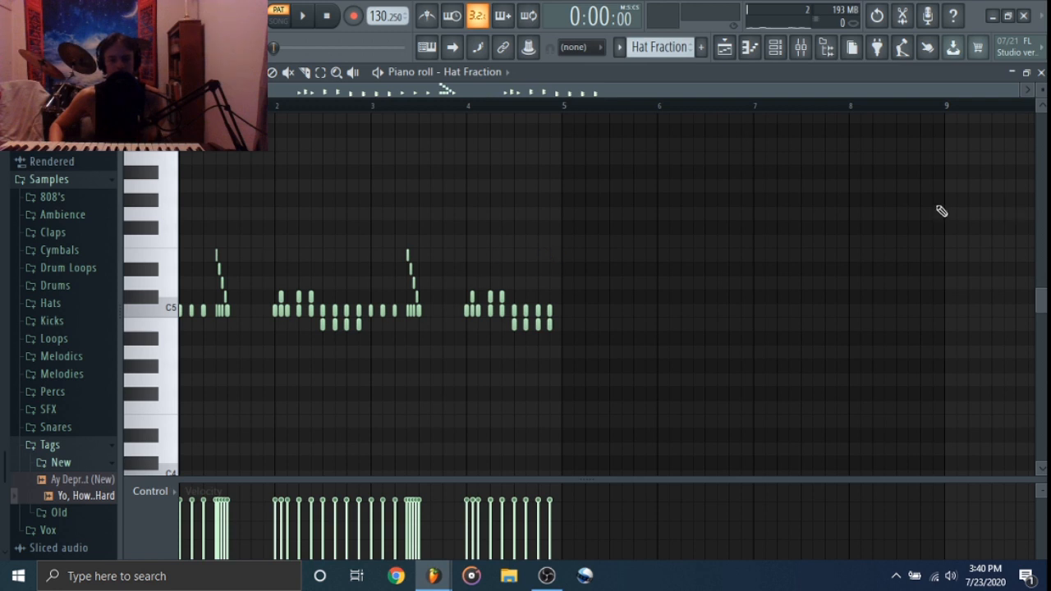
# - Show the Flex Snare 1 notes of the PORTAL - SNARE - Cofeefee pattern in the piano roll
pyautogui.click(632, 47)
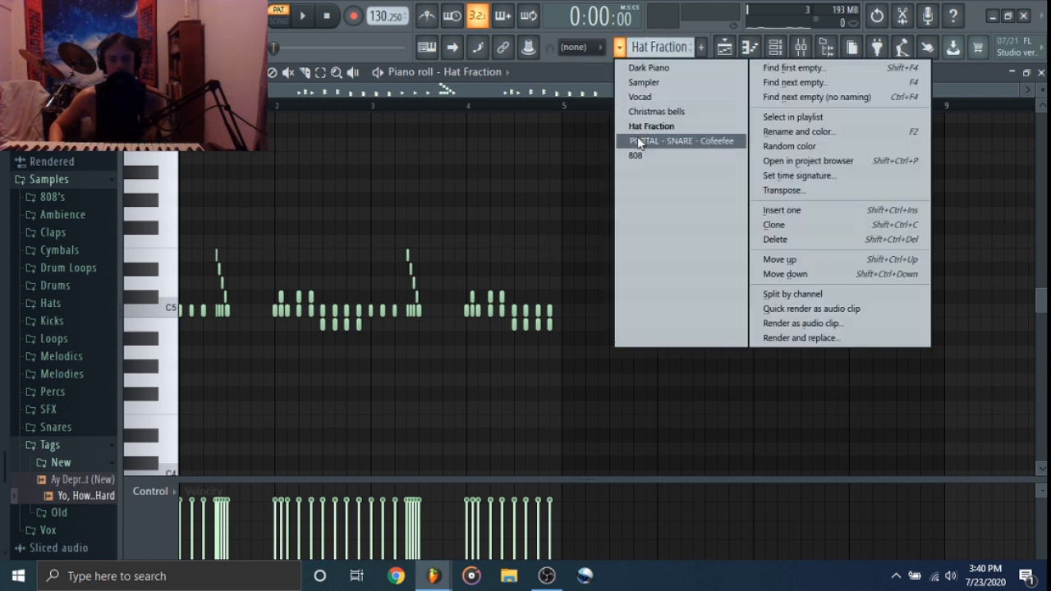
pyautogui.click(638, 136)
pyautogui.click(475, 72)
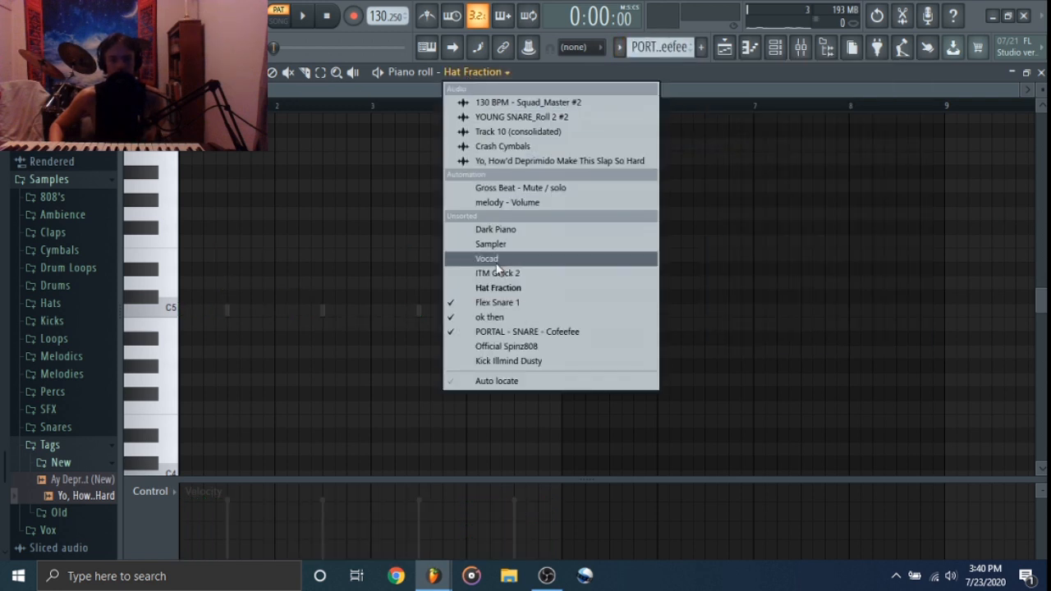
pyautogui.click(503, 301)
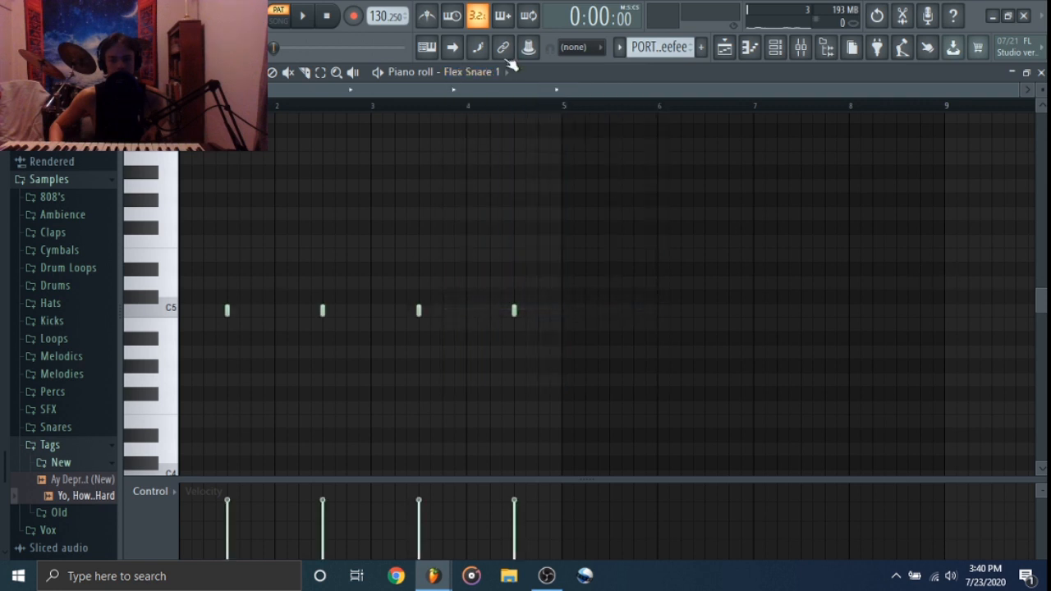
# - Inspect the sampler settings of the Flex Snare 1, ok then and PORTAL - SNARE - Cofeefee channels, then close the channel rack
pyautogui.click(774, 51)
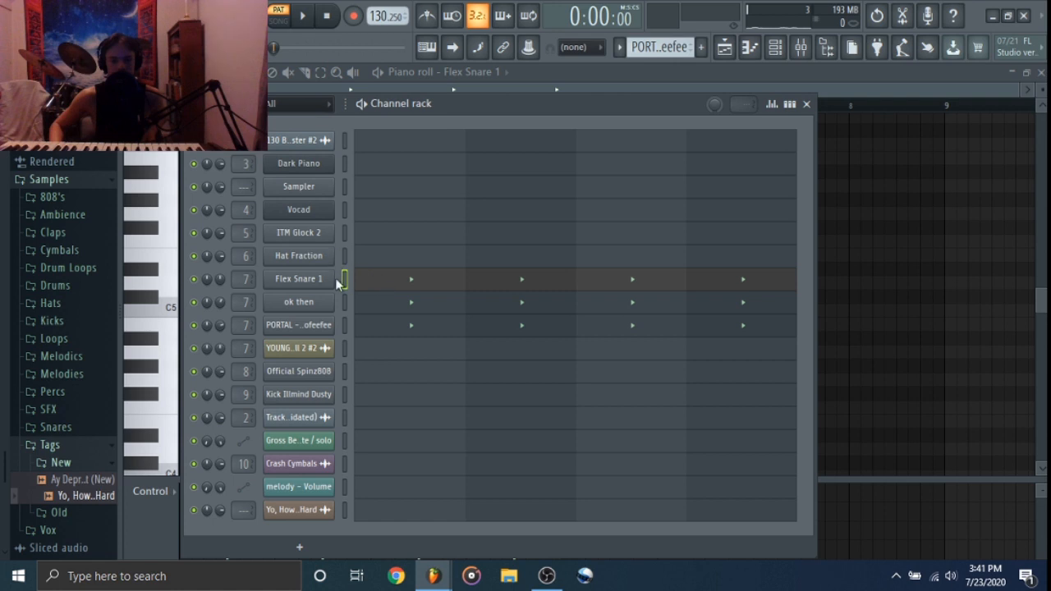
pyautogui.click(311, 281)
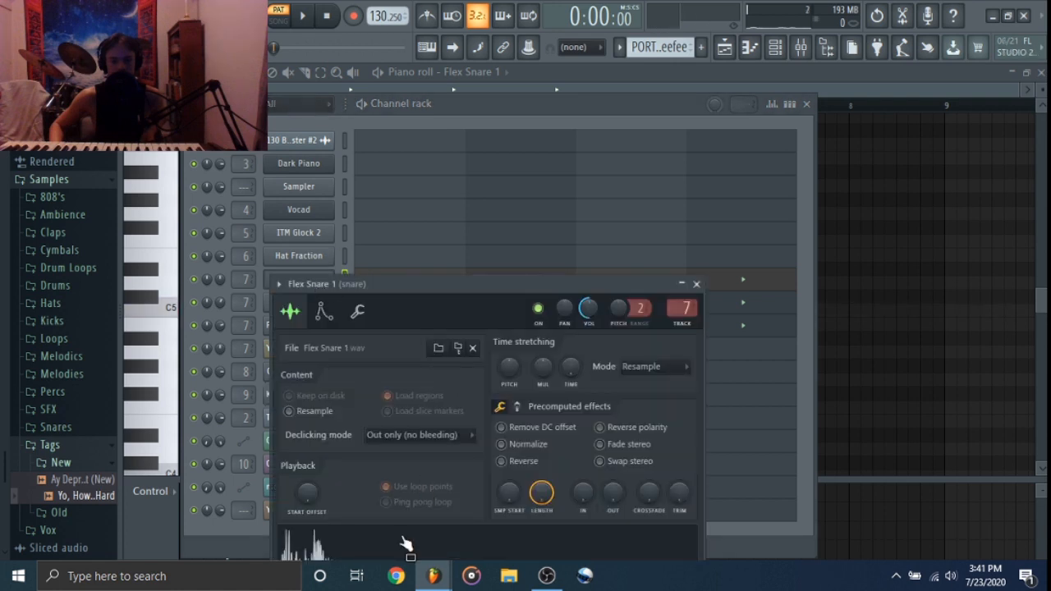
pyautogui.click(313, 282)
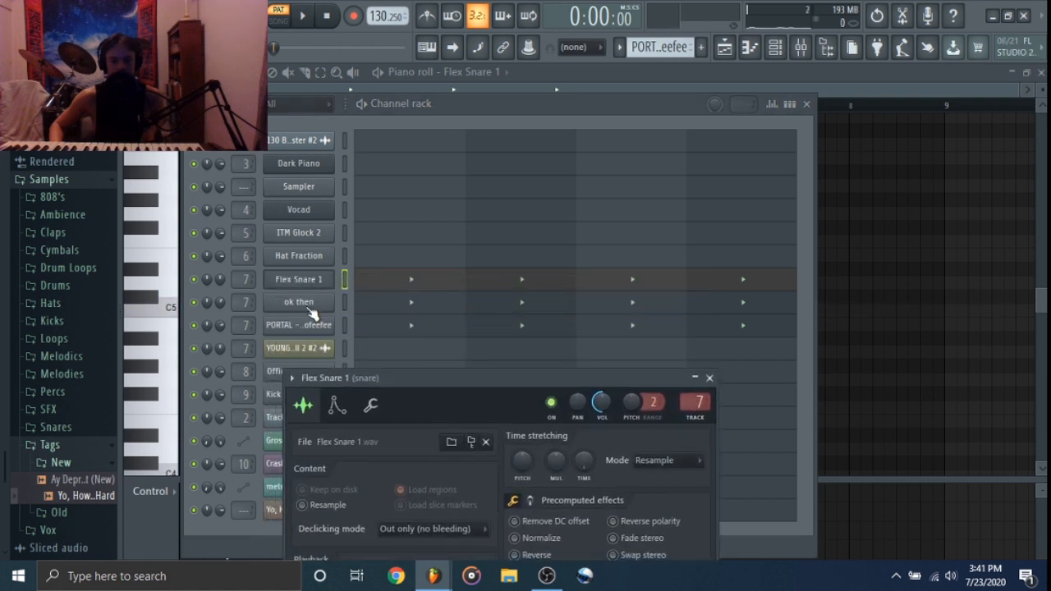
pyautogui.click(310, 303)
pyautogui.moveTo(364, 179); pyautogui.dragTo(337, 417)
pyautogui.click(312, 328)
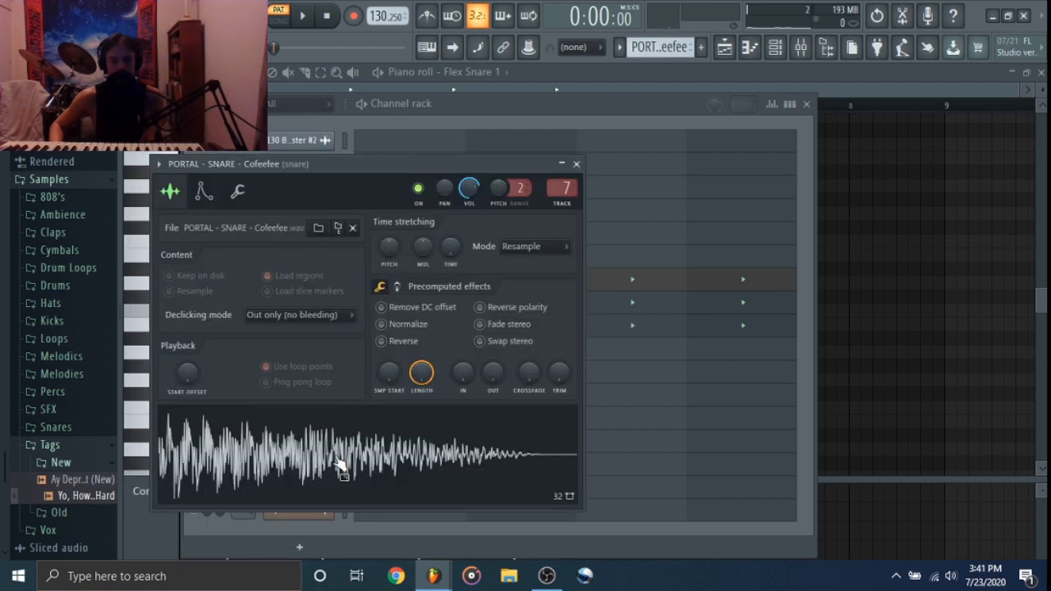
pyautogui.click(578, 165)
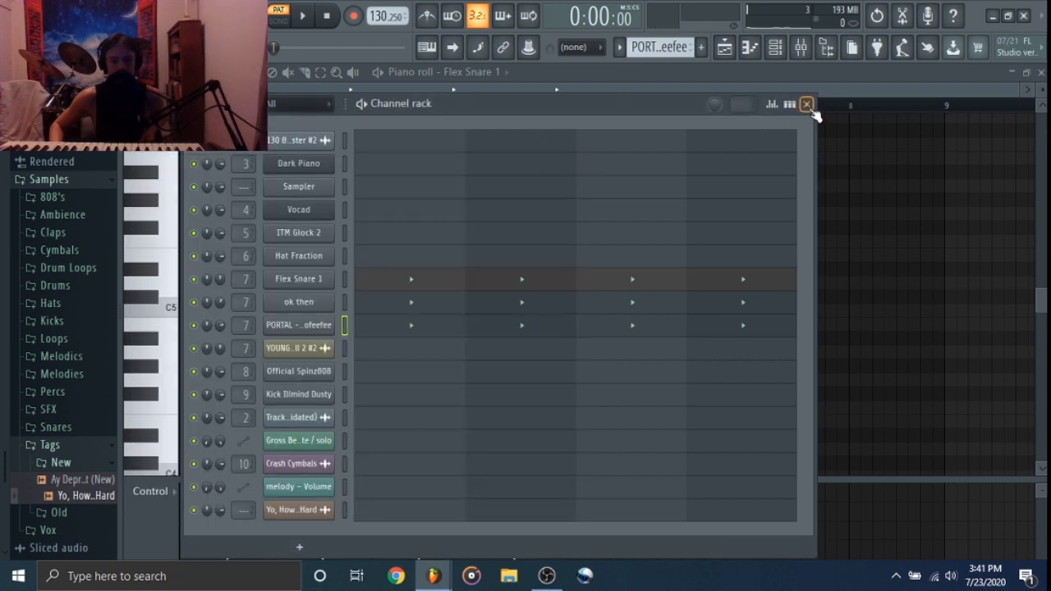
pyautogui.click(808, 105)
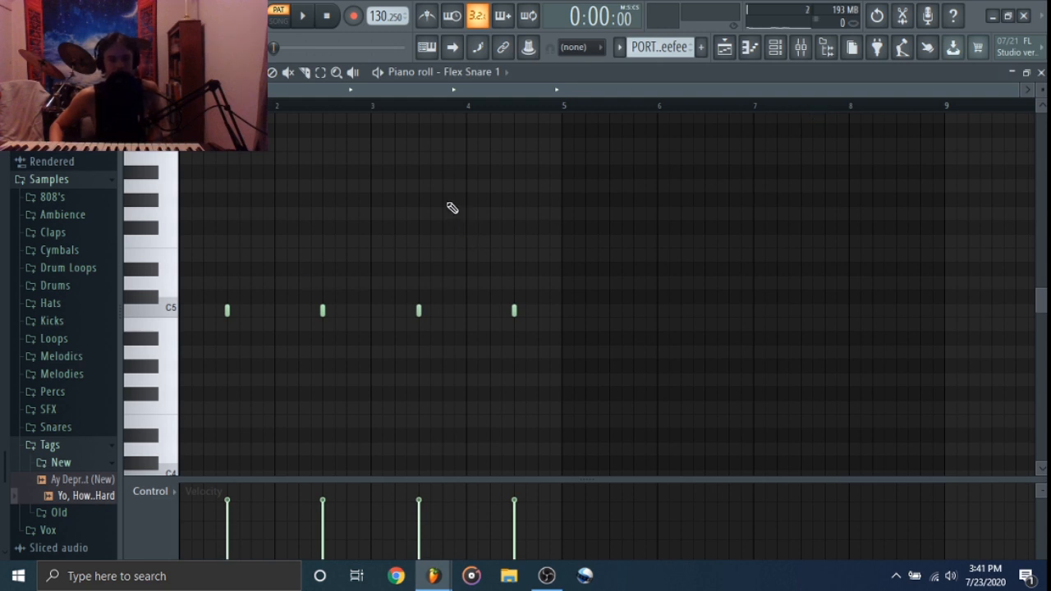
# - Play the opening of the PORTAL - SNARE - Cofeefee pattern and stop playback
pyautogui.press('space')
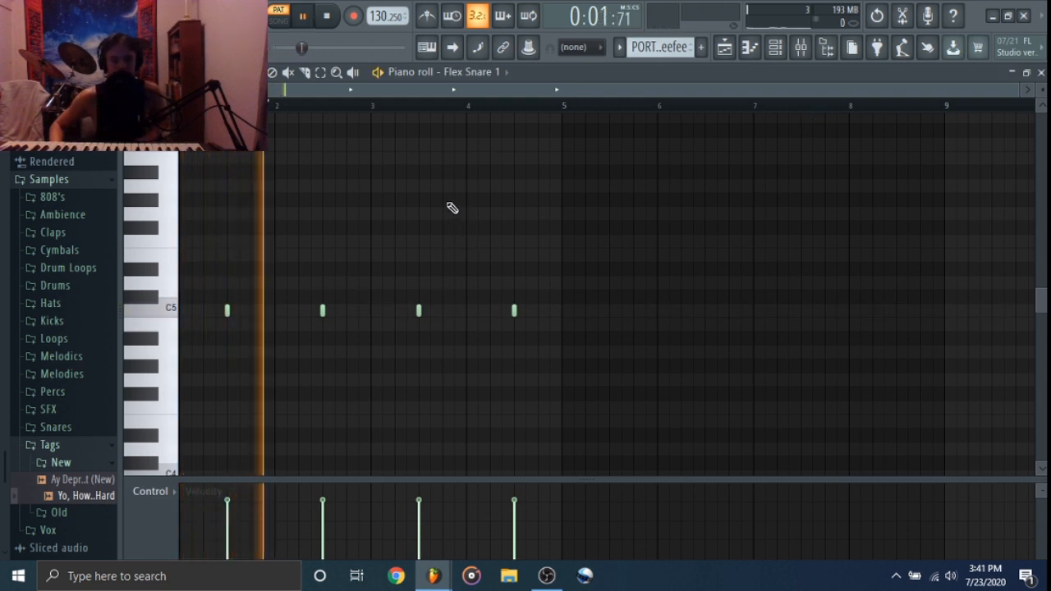
pyautogui.press('space')
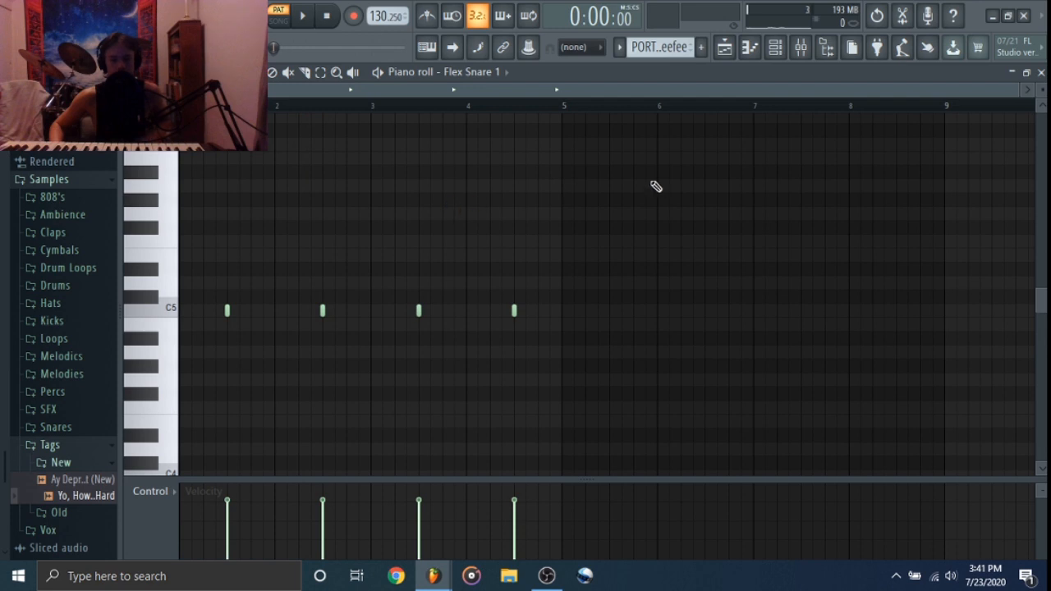
# - Show the Official Spinz808 notes of the 808 pattern in the piano roll and play the pattern
pyautogui.click(619, 46)
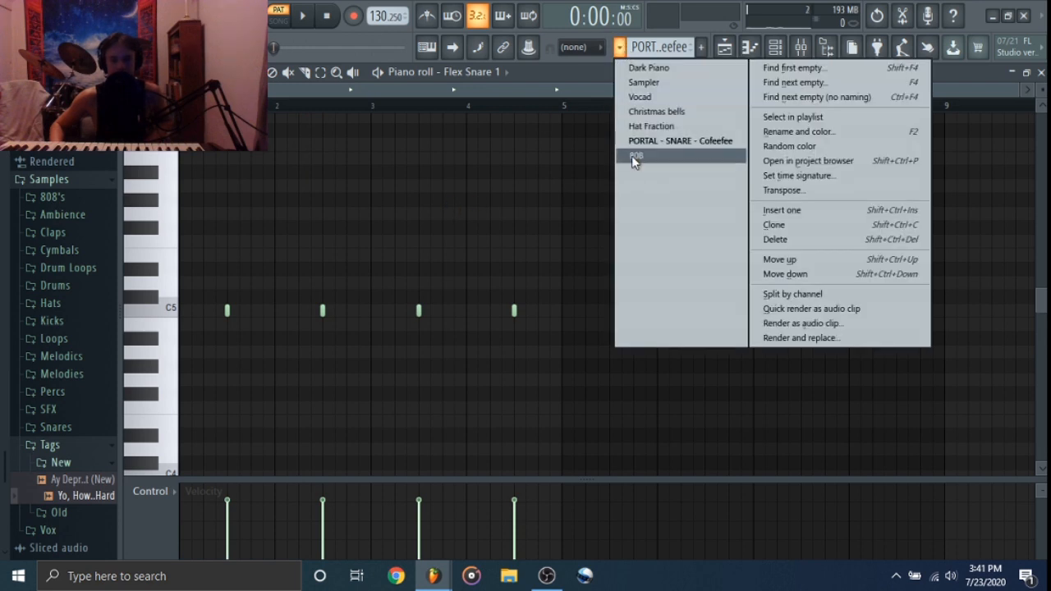
pyautogui.click(632, 155)
pyautogui.click(472, 72)
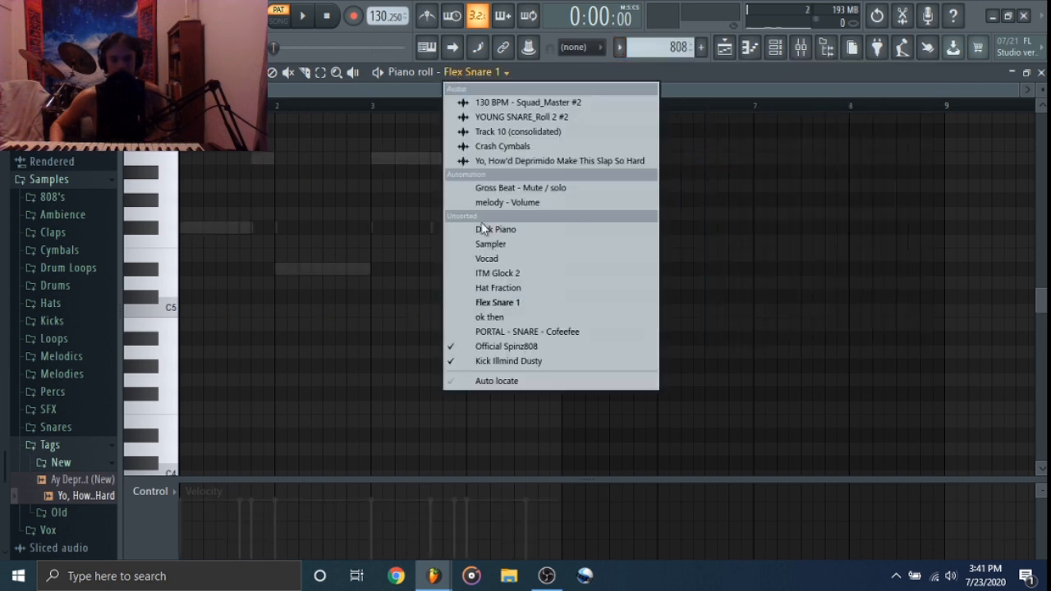
pyautogui.click(507, 347)
pyautogui.press('space')
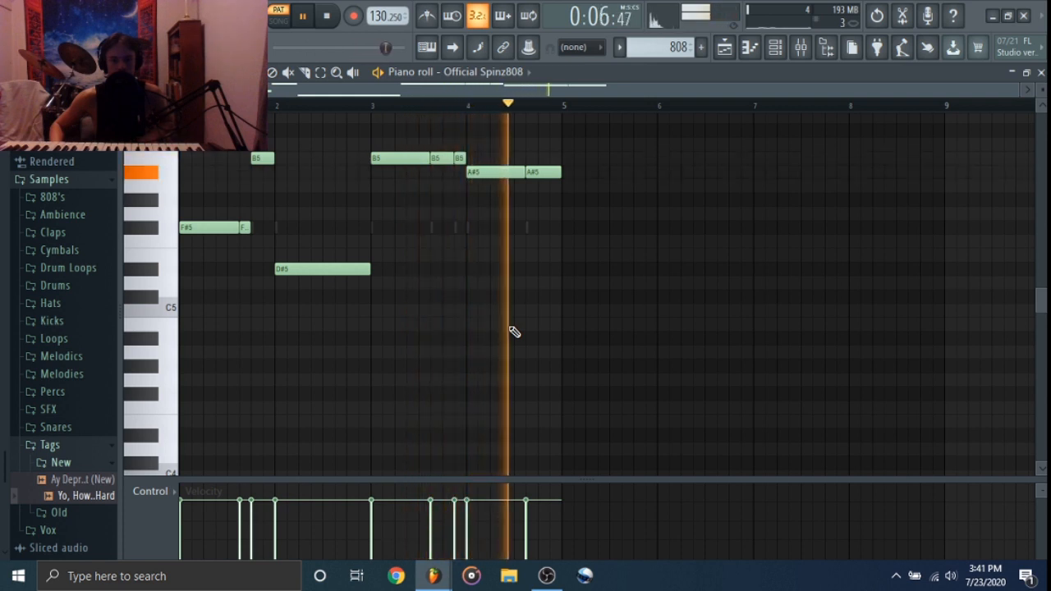
pyautogui.press('space')
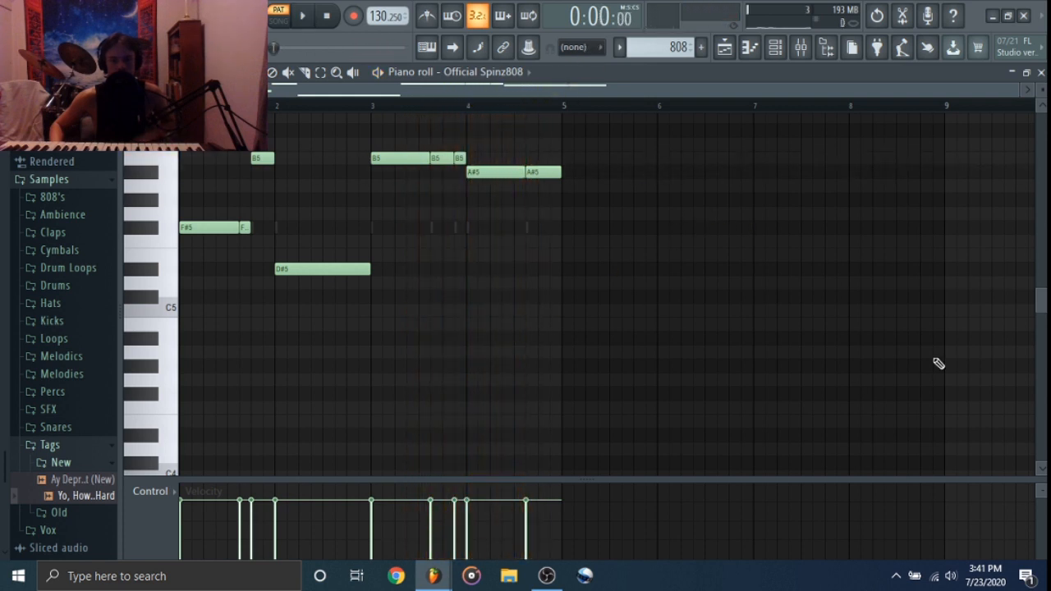
# - Show the Kick Illmind Dusty notes of the 808 pattern and audition the kick at the pitch of its notes
pyautogui.click(506, 74)
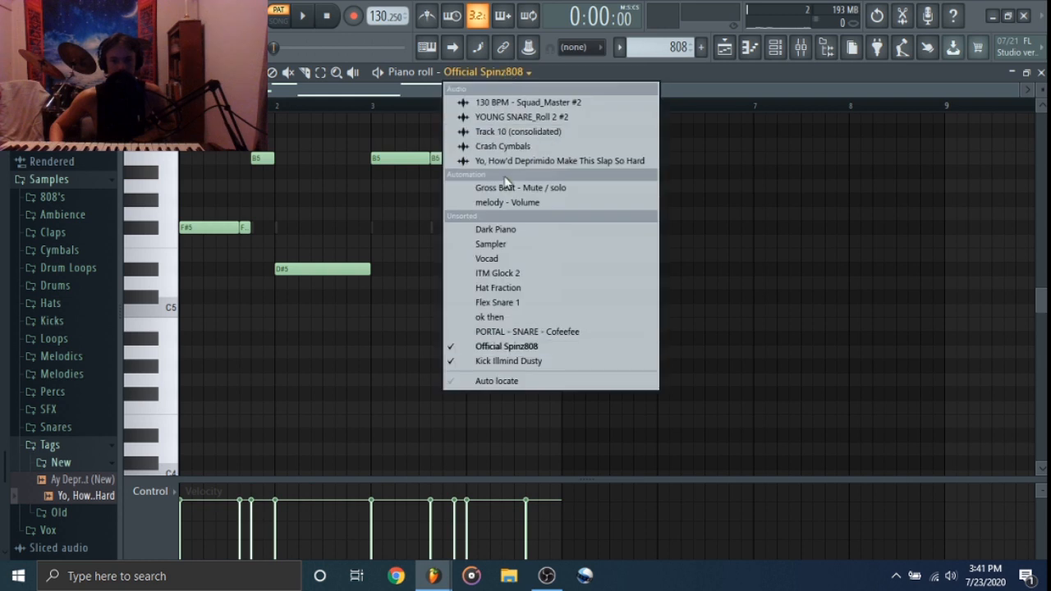
pyautogui.click(527, 363)
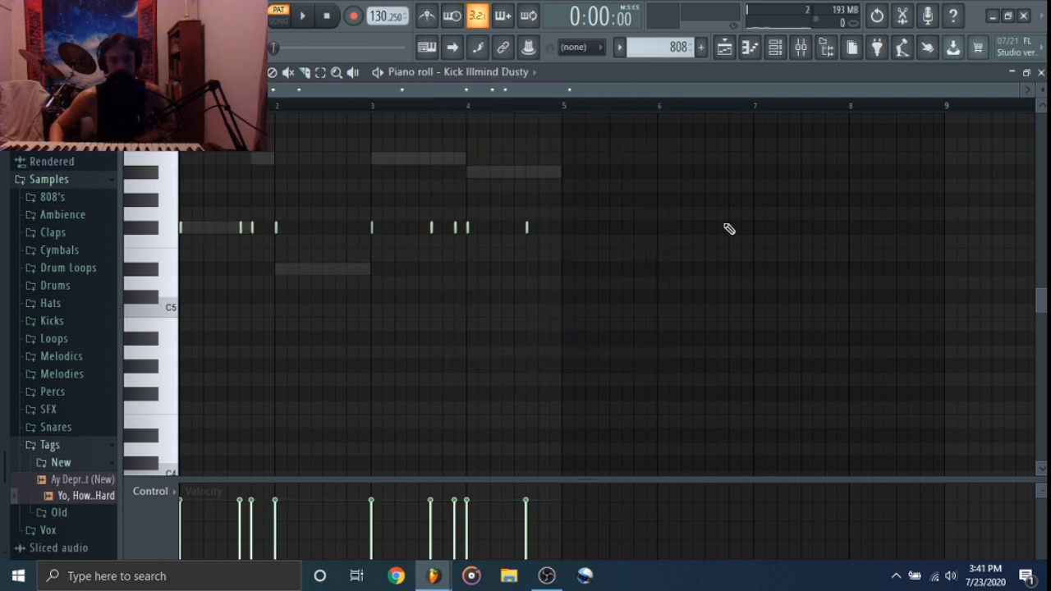
pyautogui.click(143, 229)
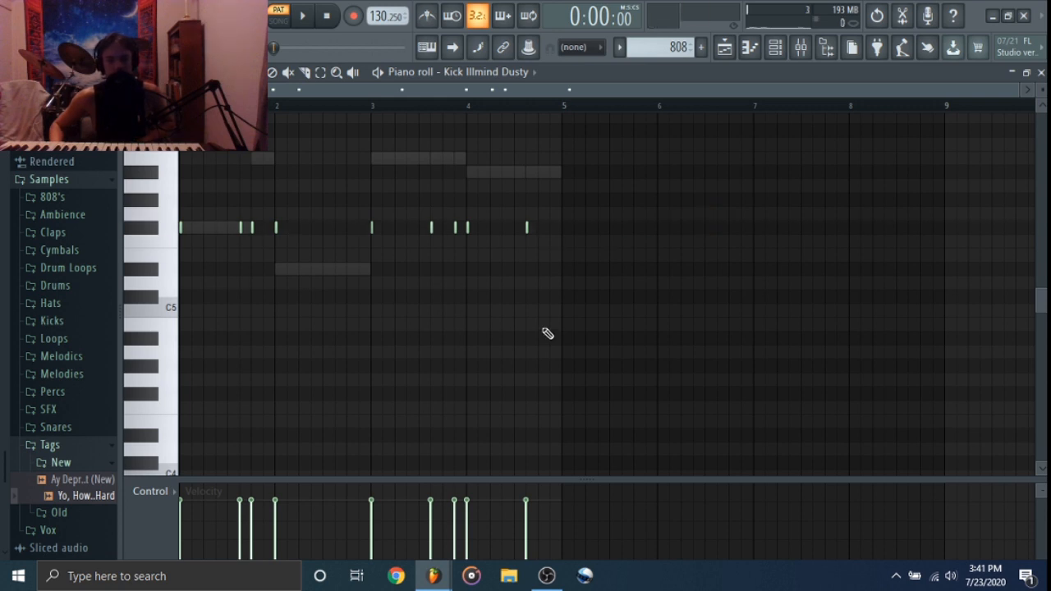
# - Return to the playlist, mute tracks 8, 7 and 6, and play the crash on Track 10 alone
pyautogui.click(726, 59)
pyautogui.click(322, 365)
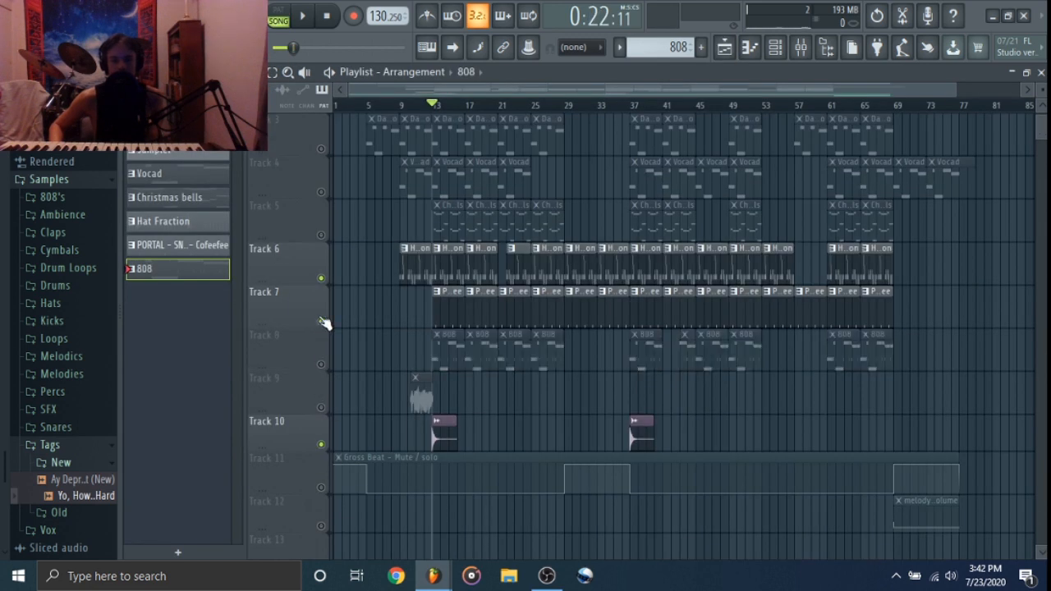
pyautogui.click(322, 322)
pyautogui.click(322, 281)
pyautogui.press('space')
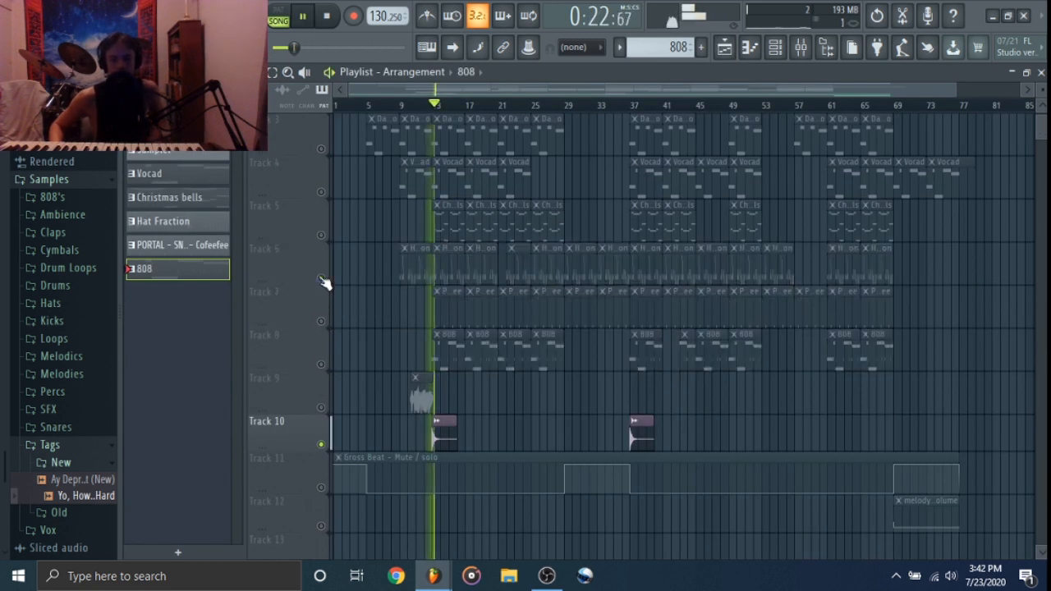
pyautogui.press('space')
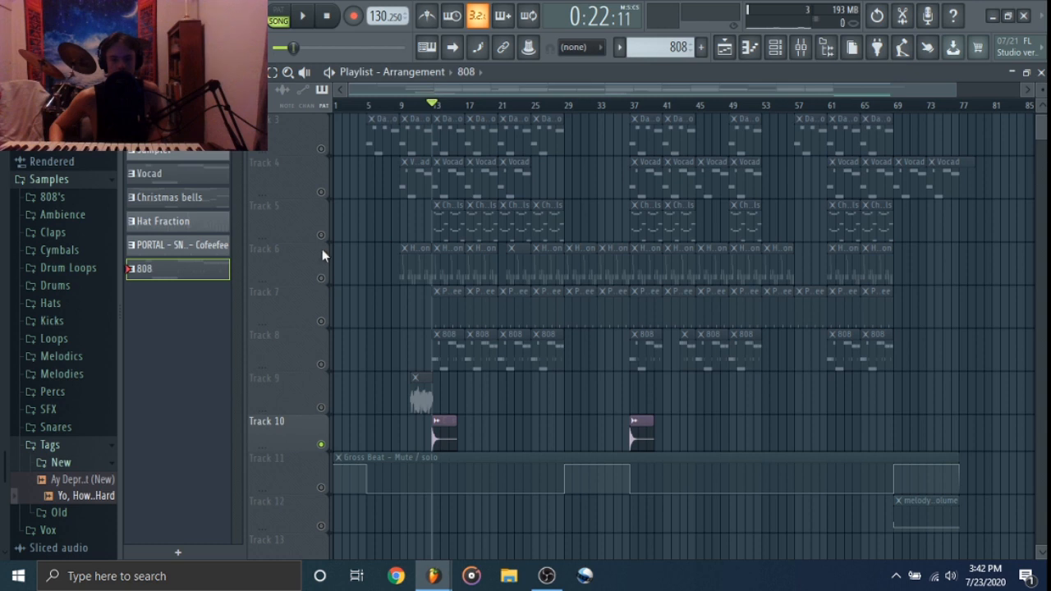
# - Unmute tracks 6, 7 and 8 and play the drums and 808 together from bar 13
pyautogui.click(321, 279)
pyautogui.click(321, 322)
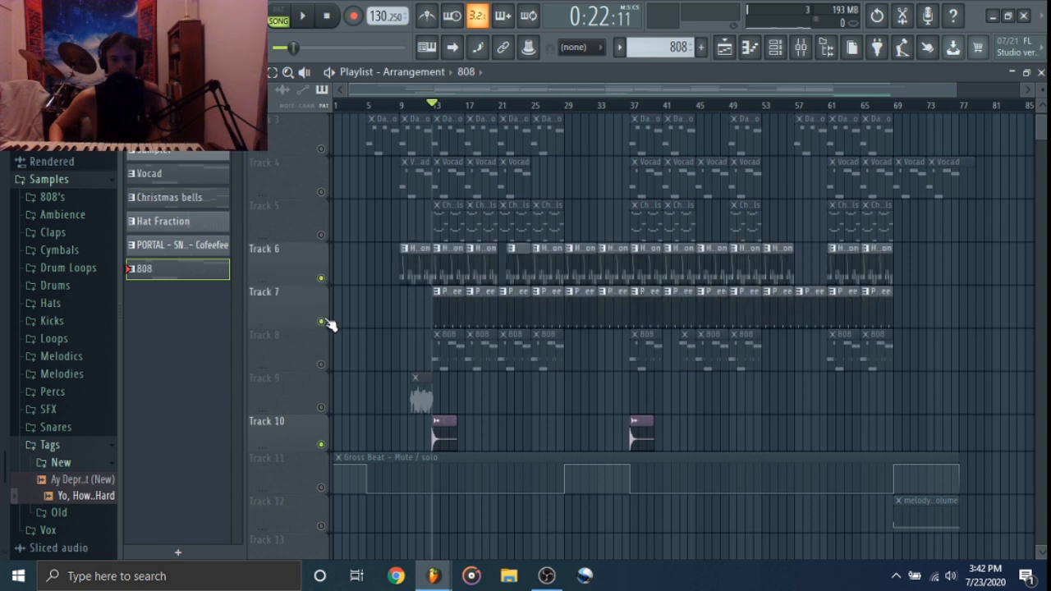
pyautogui.click(322, 364)
pyautogui.press('space')
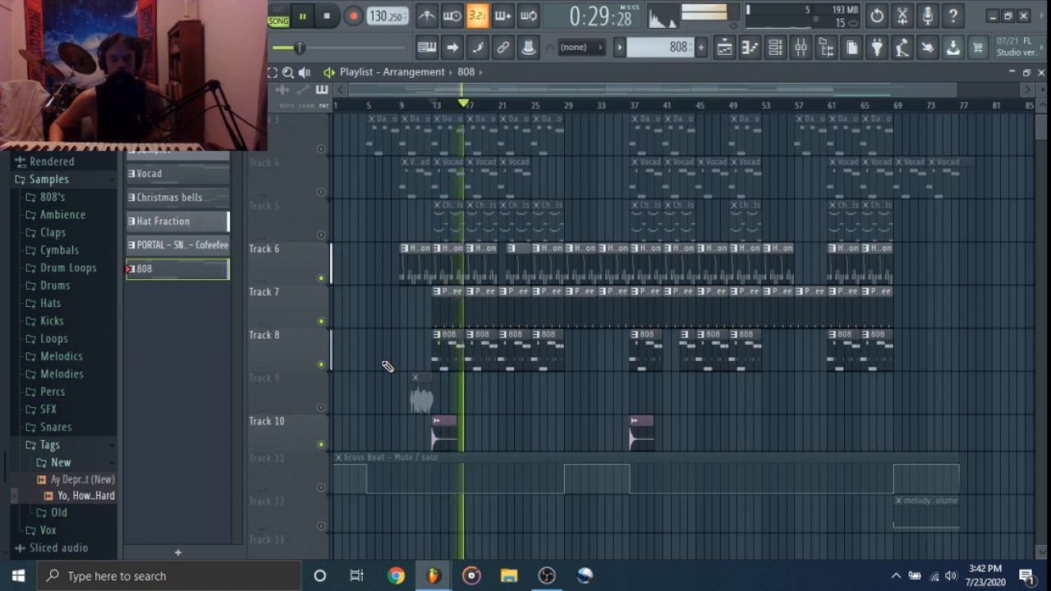
pyautogui.press('space')
# - Unmute the melody patterns on tracks 3, 4 and 5 and play them together with the drums
pyautogui.scroll(2, 386, 366)
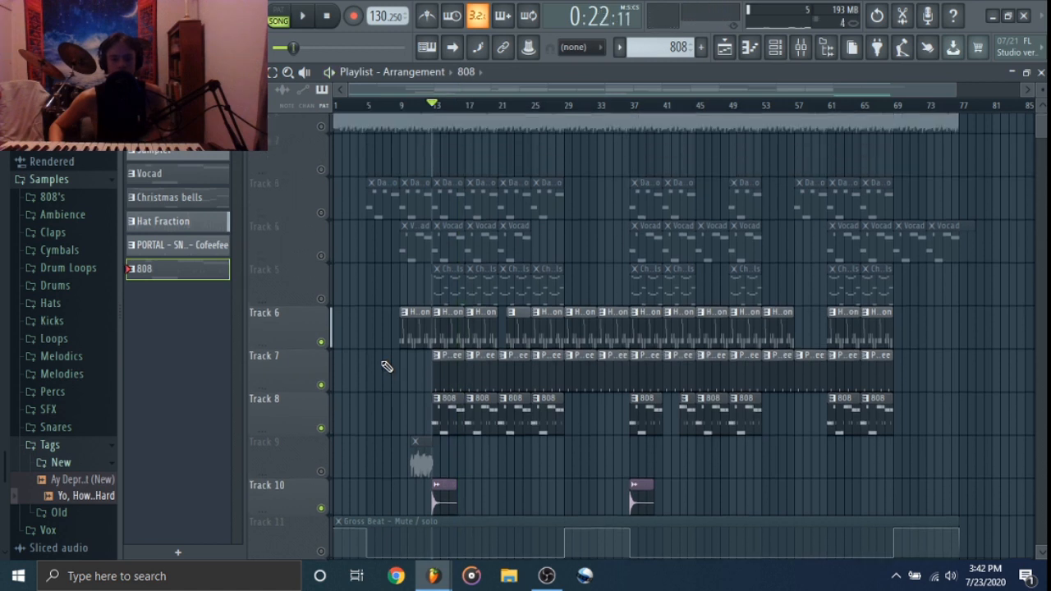
pyautogui.click(322, 279)
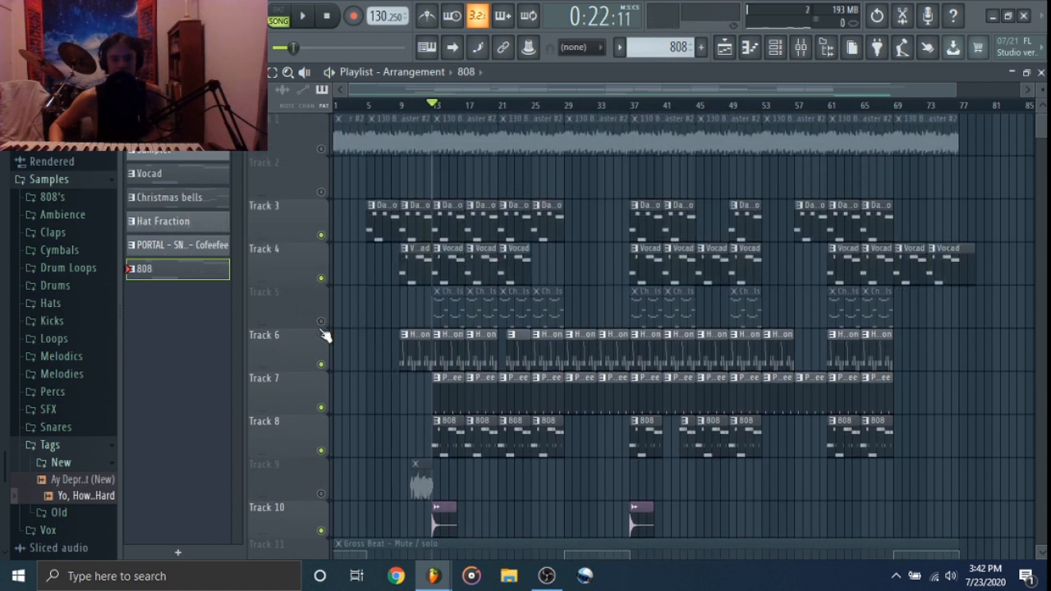
pyautogui.click(322, 322)
pyautogui.press('space')
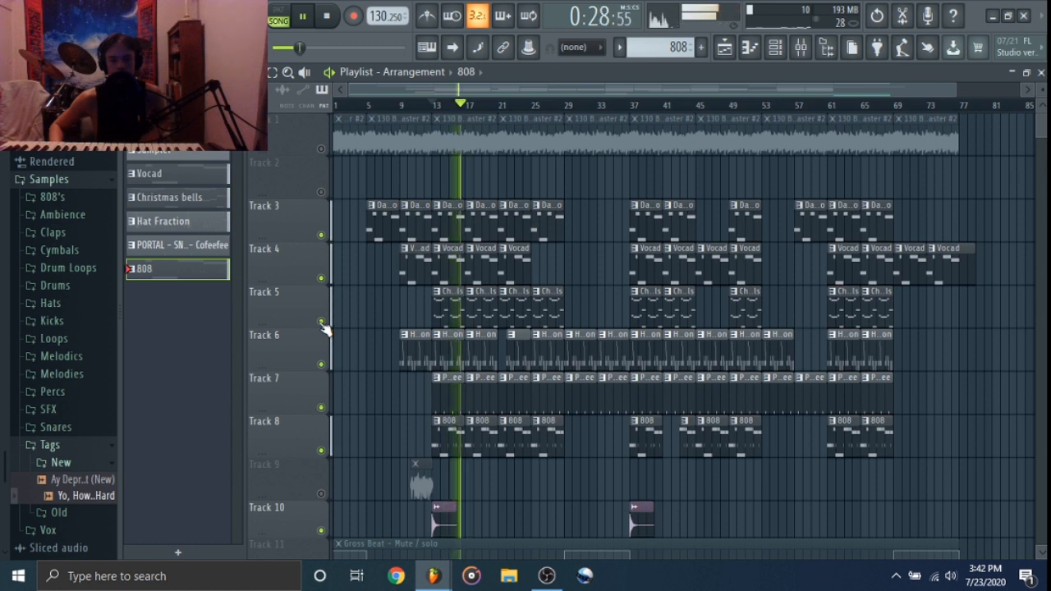
pyautogui.press('space')
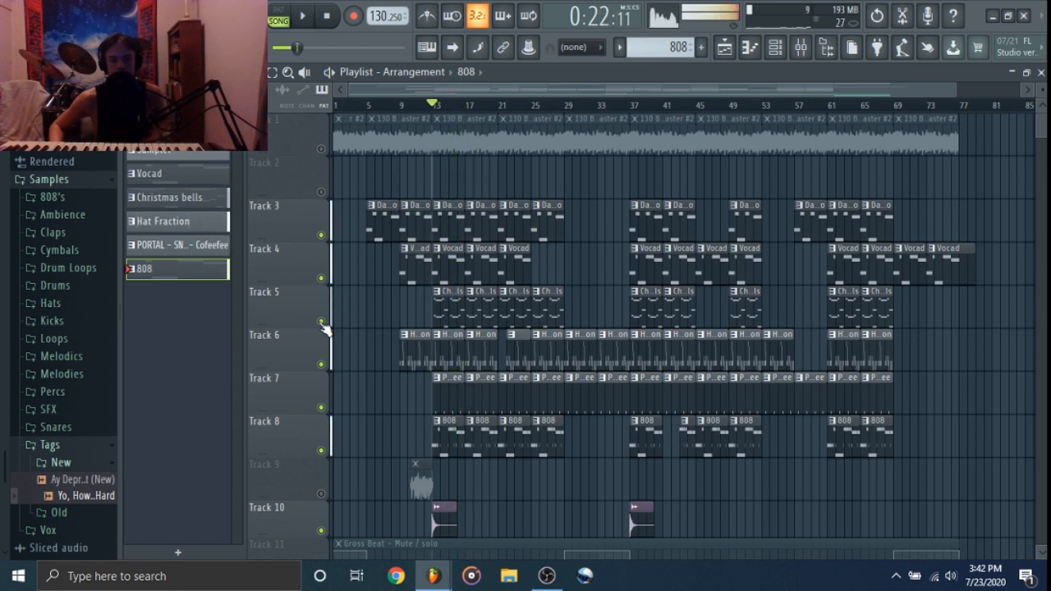
# - Unmute the 130 BPM - Squad_Master #2 sample on Track 1 and play the combined layers
pyautogui.click(322, 149)
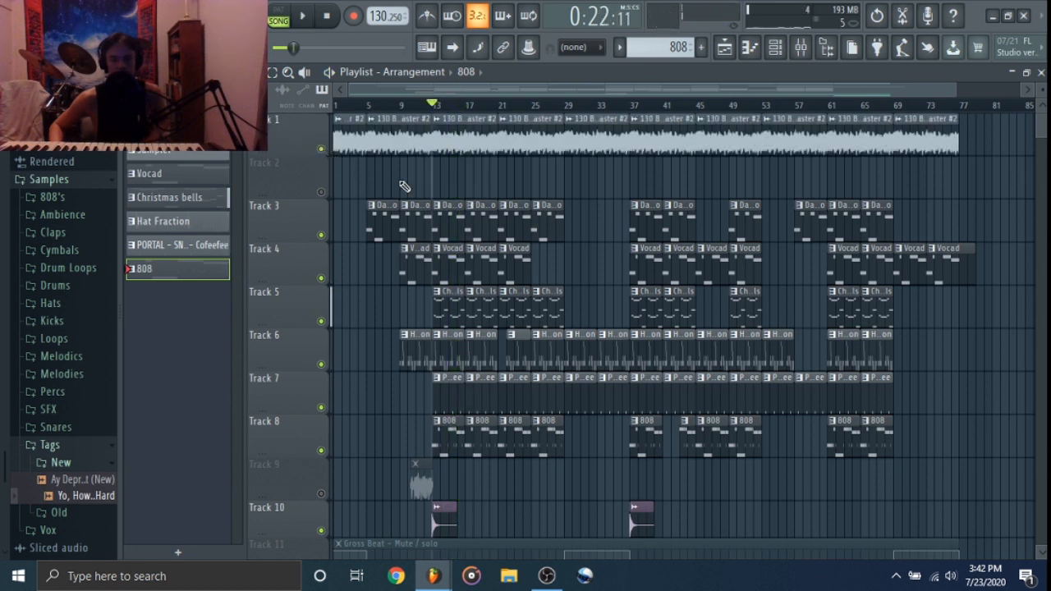
pyautogui.press('space')
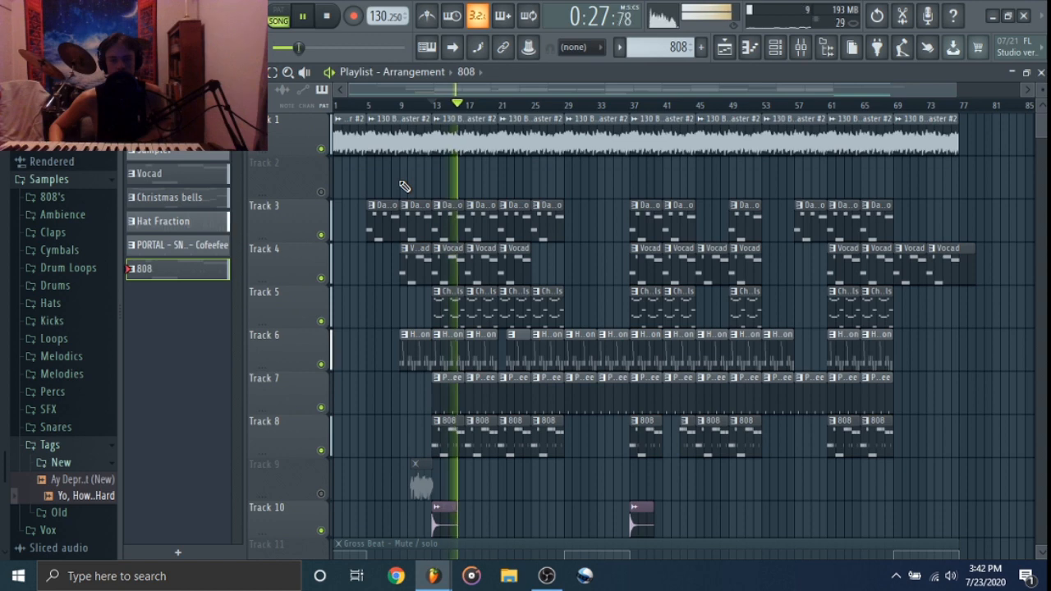
pyautogui.press('space')
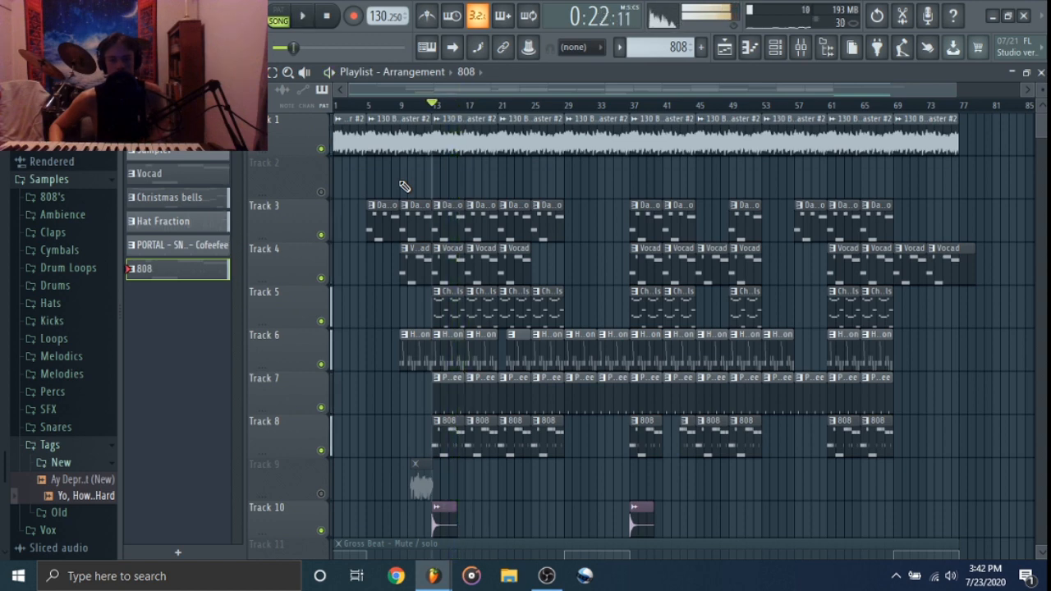
# - Re-enable all the remaining muted playlist tracks, including the Gross Beat and melody volume automation
pyautogui.scroll(-5, 401, 197)
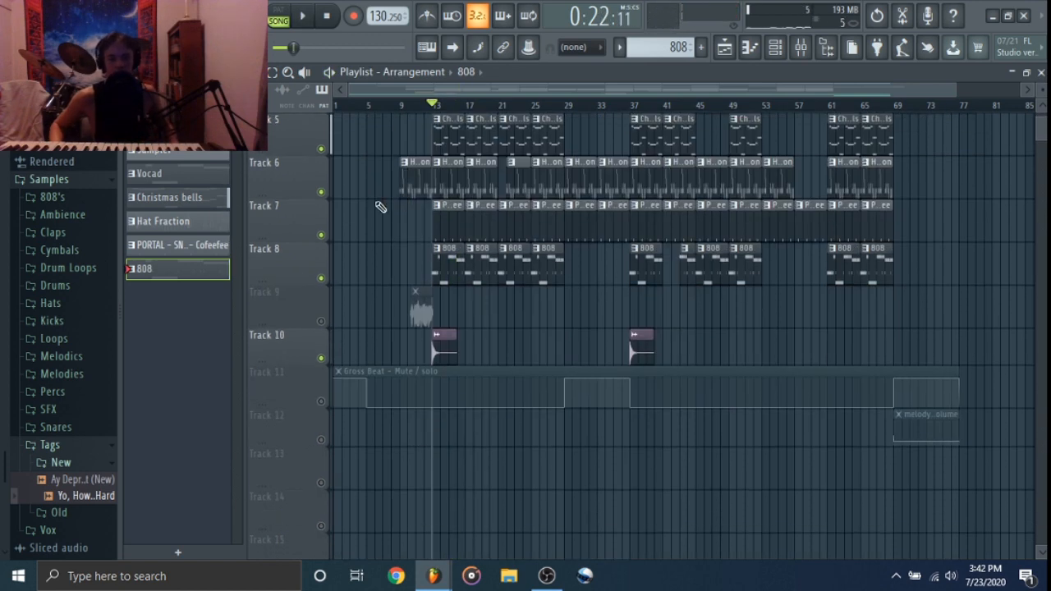
pyautogui.scroll(1, 386, 214)
pyautogui.rightClick(321, 396)
pyautogui.scroll(4, 369, 181)
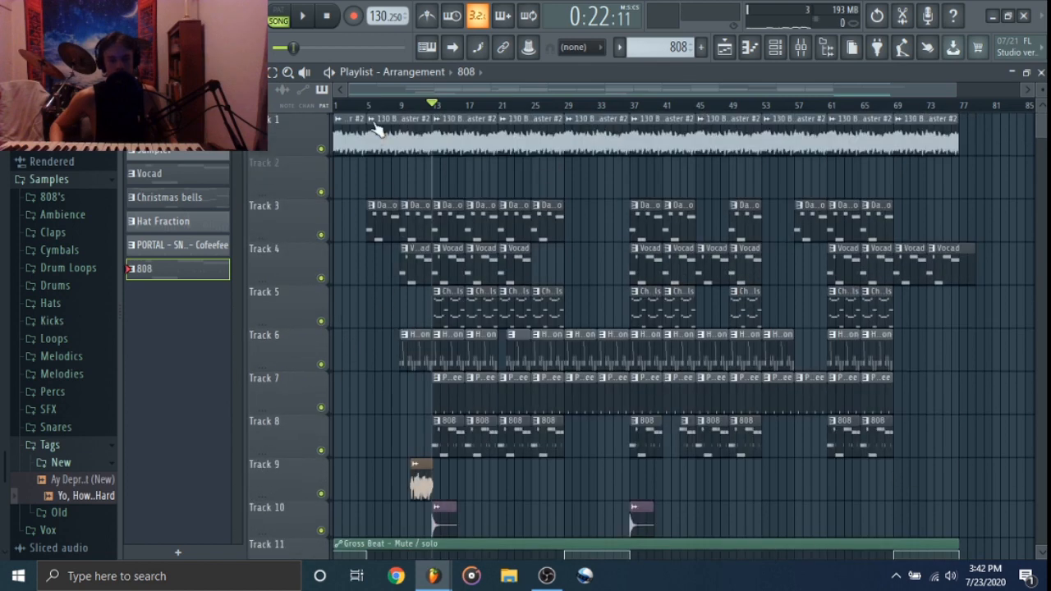
# - Move the playback position to bar 1, examine the Gross Beat - Mute / solo automation, and play the intro
pyautogui.moveTo(368, 106); pyautogui.dragTo(297, 115)
pyautogui.scroll(-5, 356, 223)
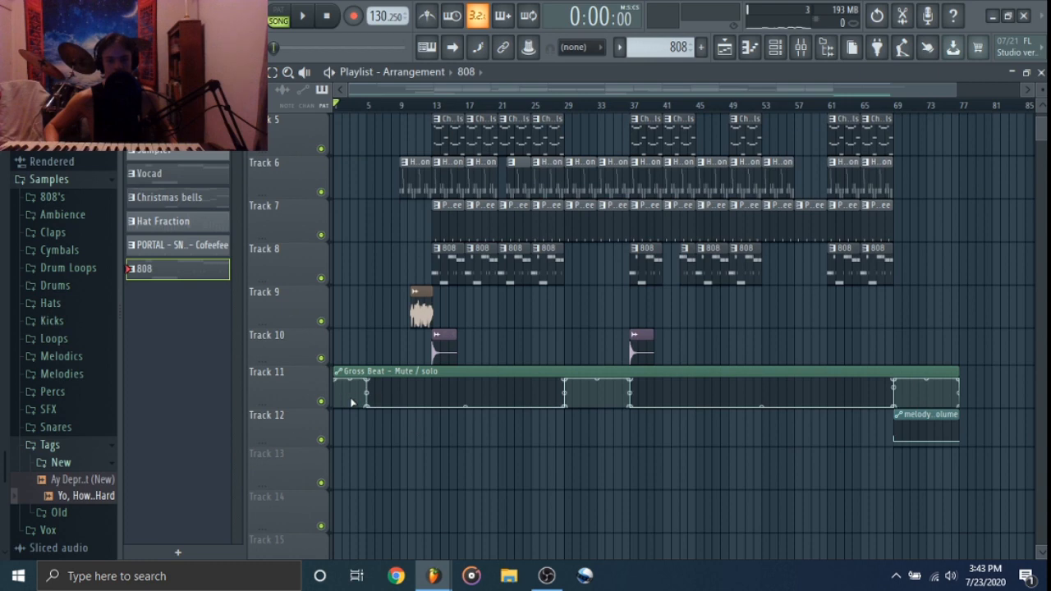
pyautogui.scroll(4, 351, 402)
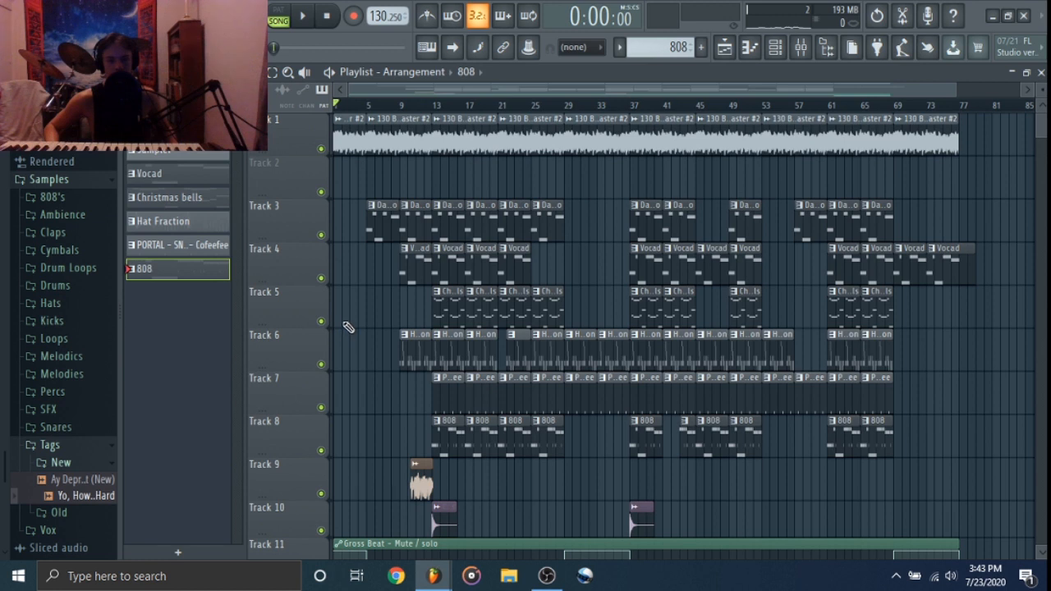
pyautogui.press('space')
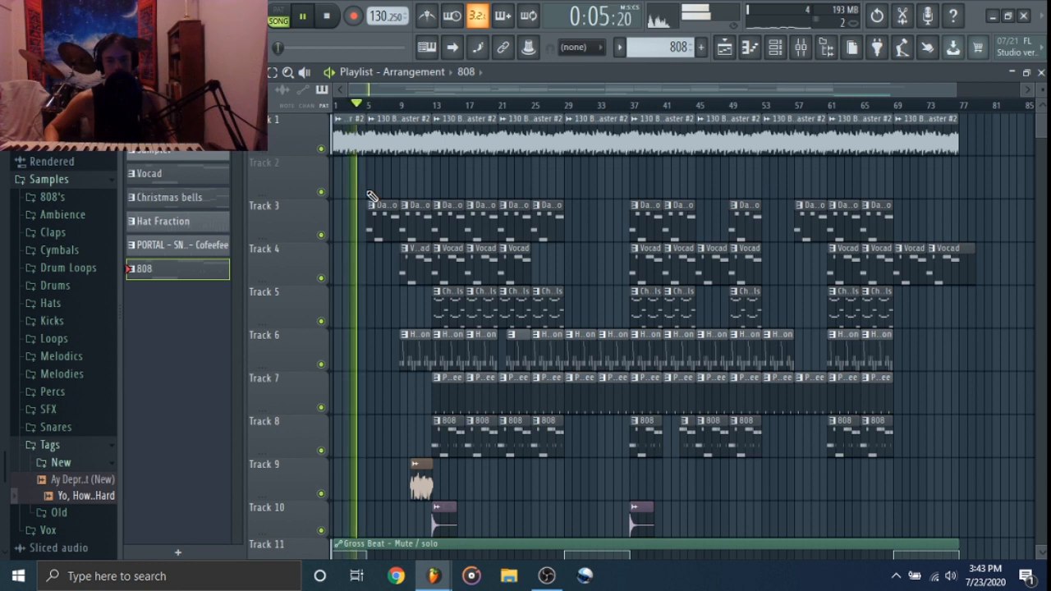
pyautogui.press('space')
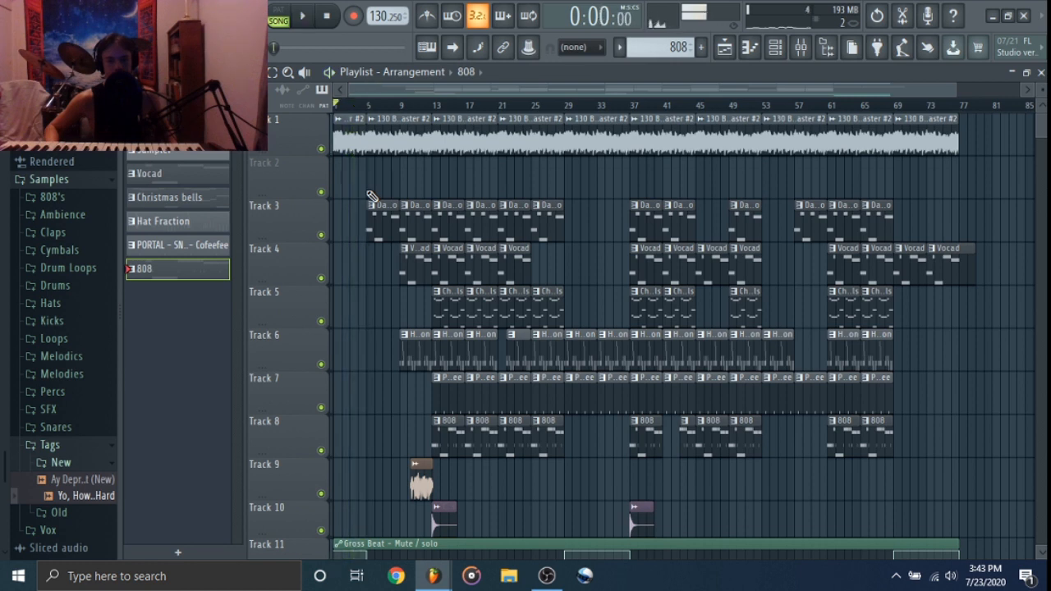
# - Solo Track 1, play its sample from bar 5, and restore all tracks
pyautogui.rightClick(322, 149)
pyautogui.click(370, 107)
pyautogui.press('space')
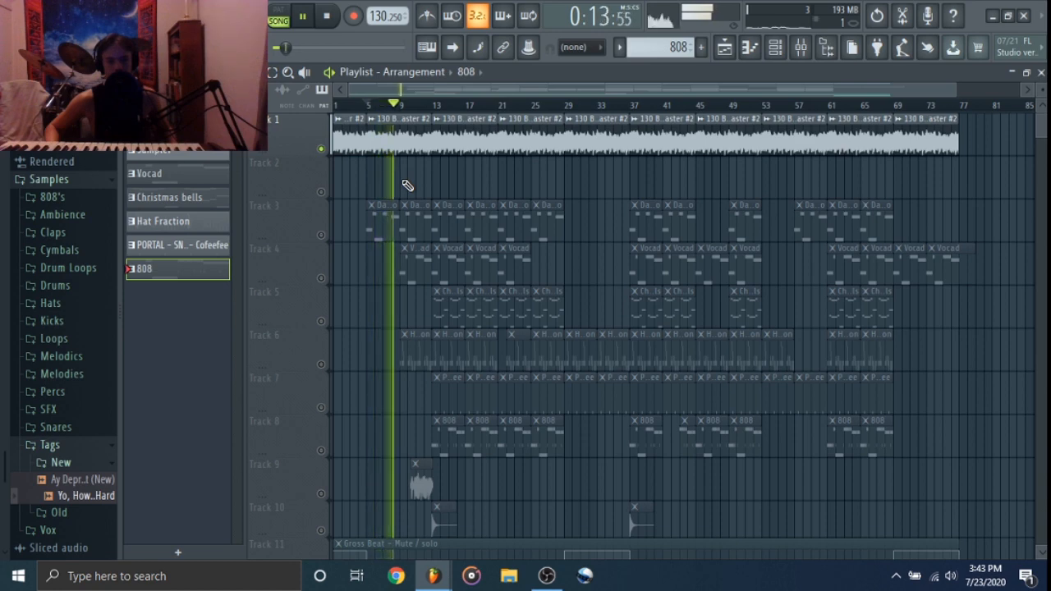
pyautogui.press('space')
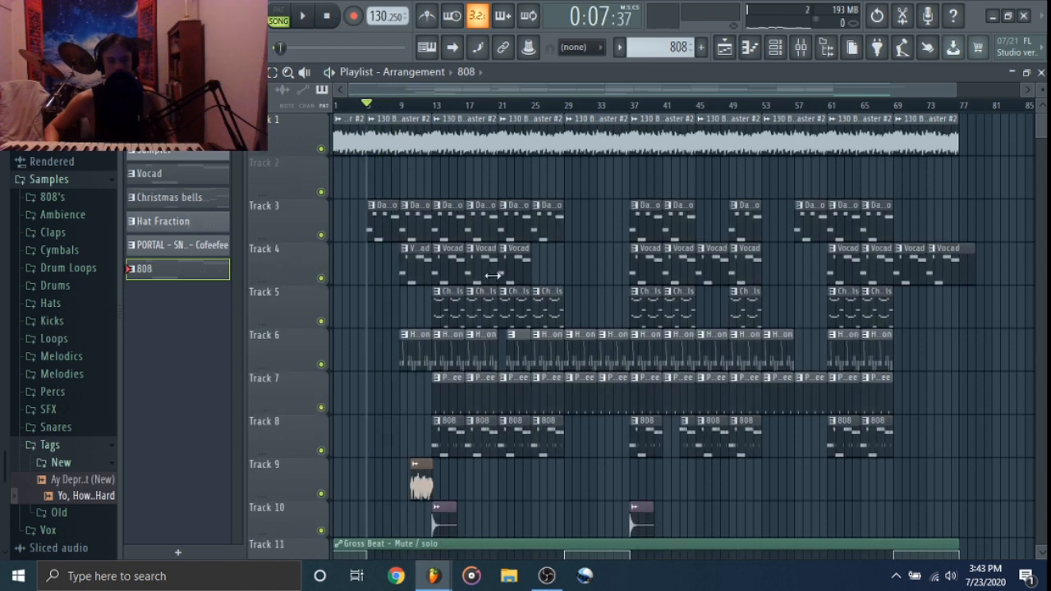
# - Examine the arrangement's ending from bar 69 to 77, including the Gross Beat and melody volume automation, with shorter playlist tracks
pyautogui.scroll(-4, 493, 276)
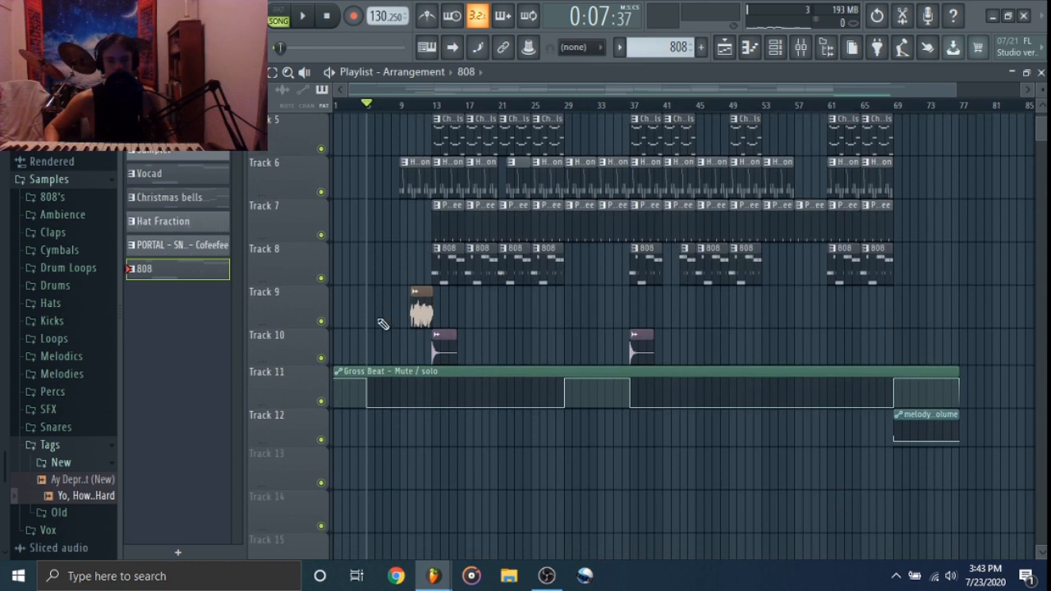
pyautogui.scroll(4, 838, 332)
pyautogui.scroll(-10, 870, 339)
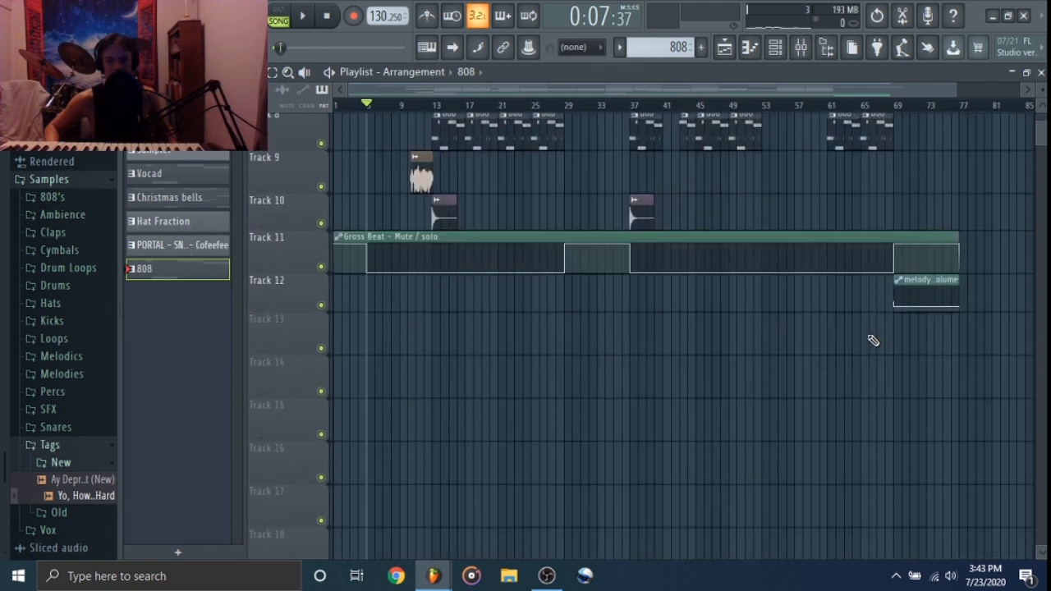
pyautogui.scroll(5, 922, 321)
pyautogui.hscroll(6, 854, 271)
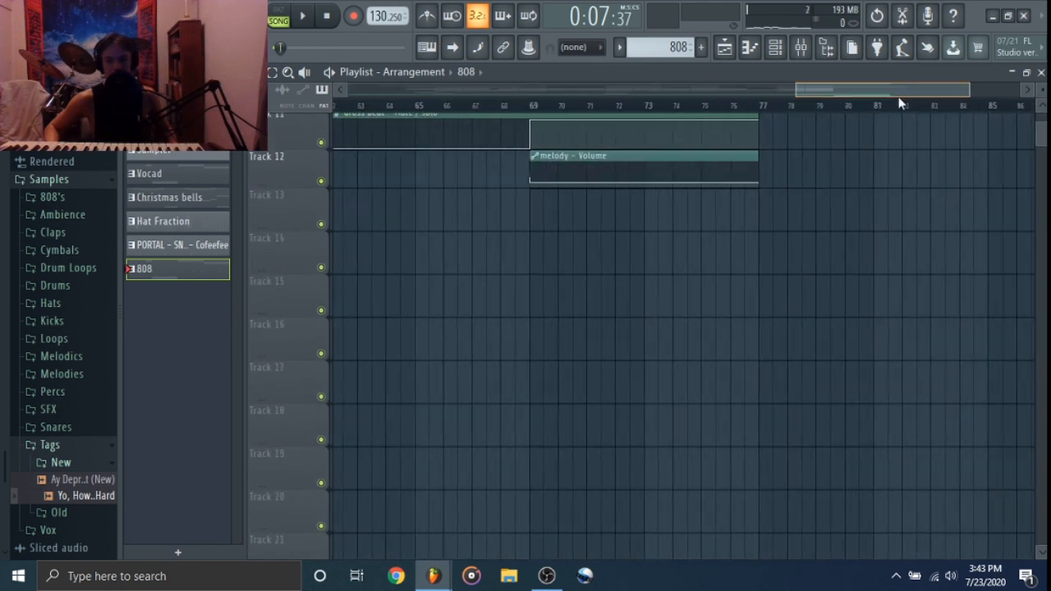
pyautogui.scroll(8, 755, 247)
pyautogui.scroll(2, 739, 269)
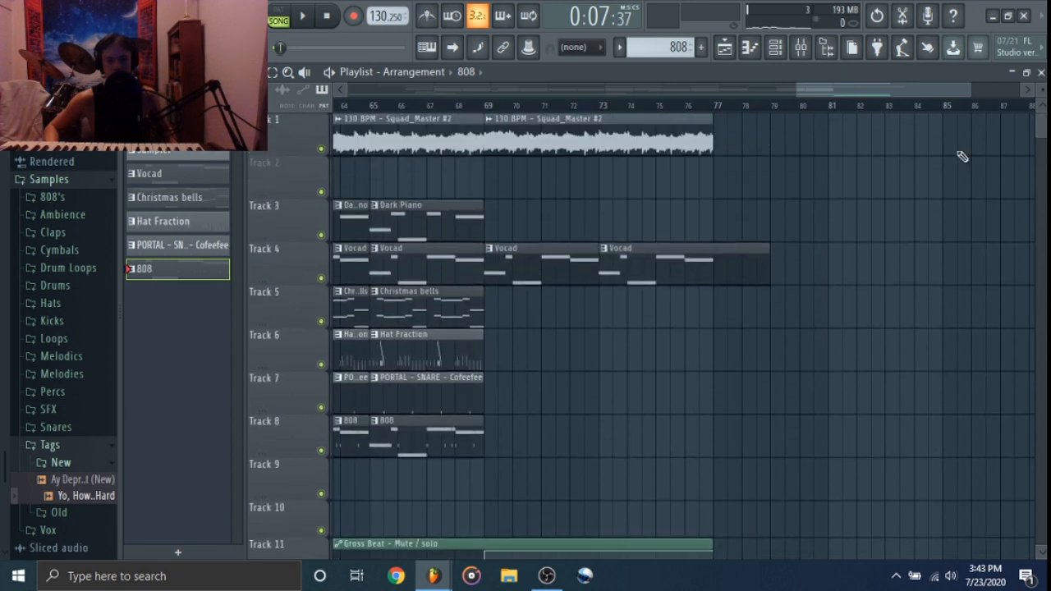
pyautogui.moveTo(1045, 93); pyautogui.dragTo(1045, 97)
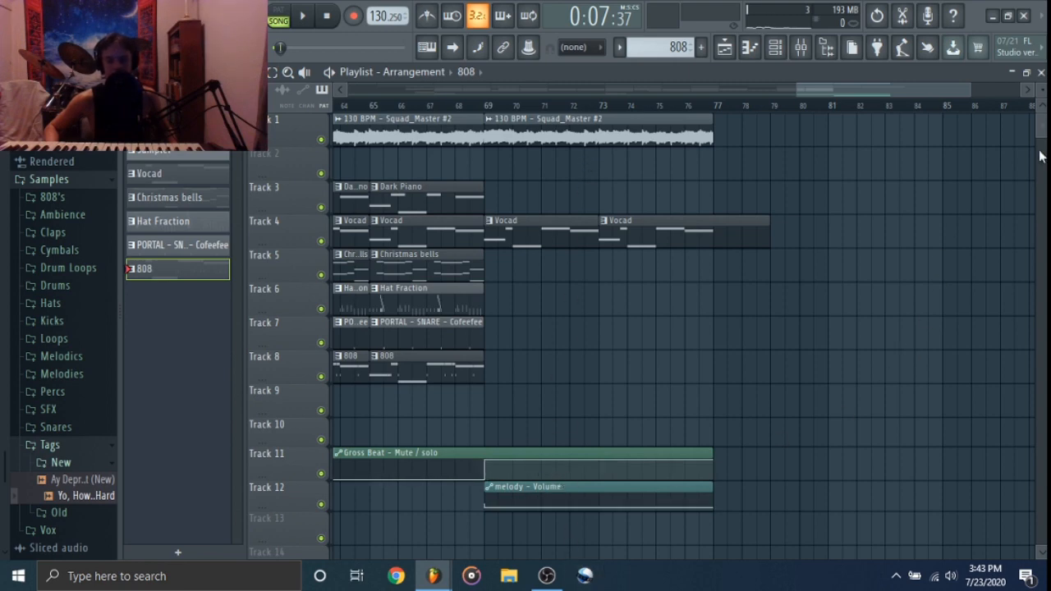
pyautogui.scroll(-6, 711, 244)
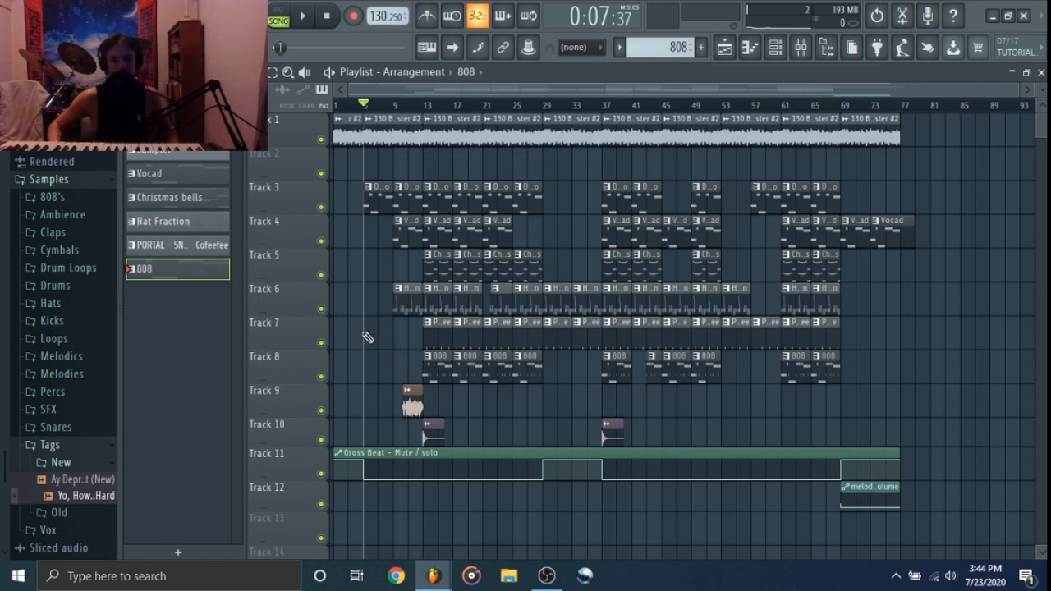
# - Examine the arrangement in detail from bar 5 to bar 44, including pattern entries, dropouts, crash cymbals and the Gross Beat - Mute / solo automation
pyautogui.keyDown('ctrl'); pyautogui.scroll(5, 358, 304); pyautogui.keyUp('ctrl')
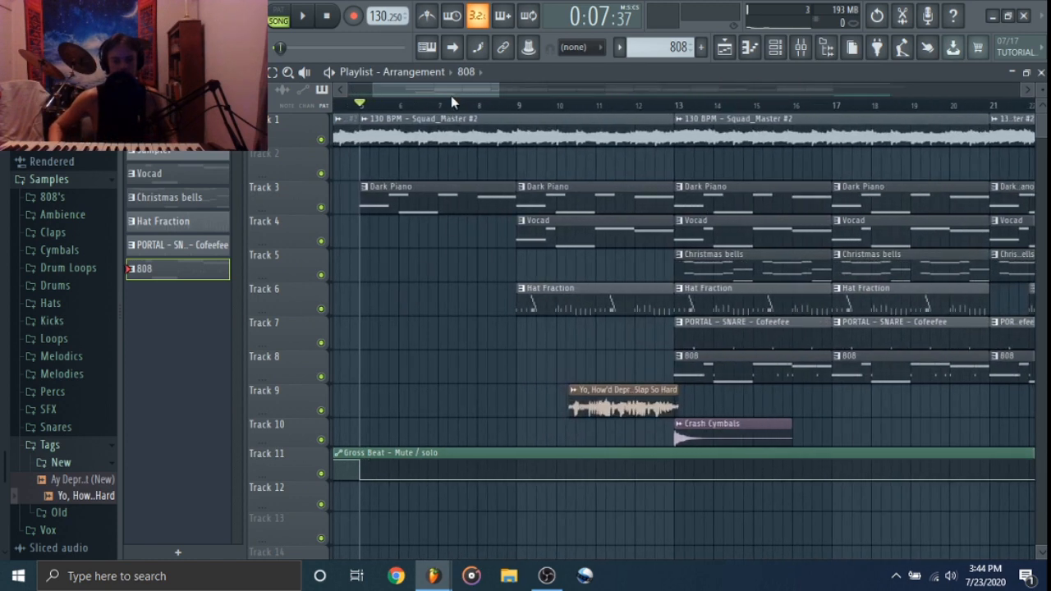
pyautogui.moveTo(453, 92); pyautogui.dragTo(492, 91)
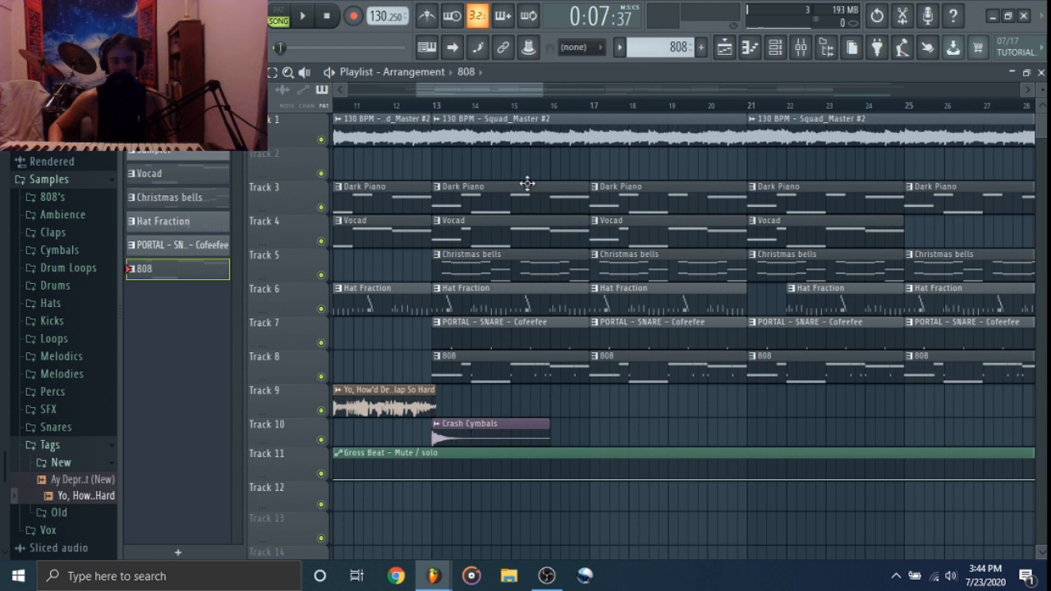
pyautogui.scroll(-2, 608, 423)
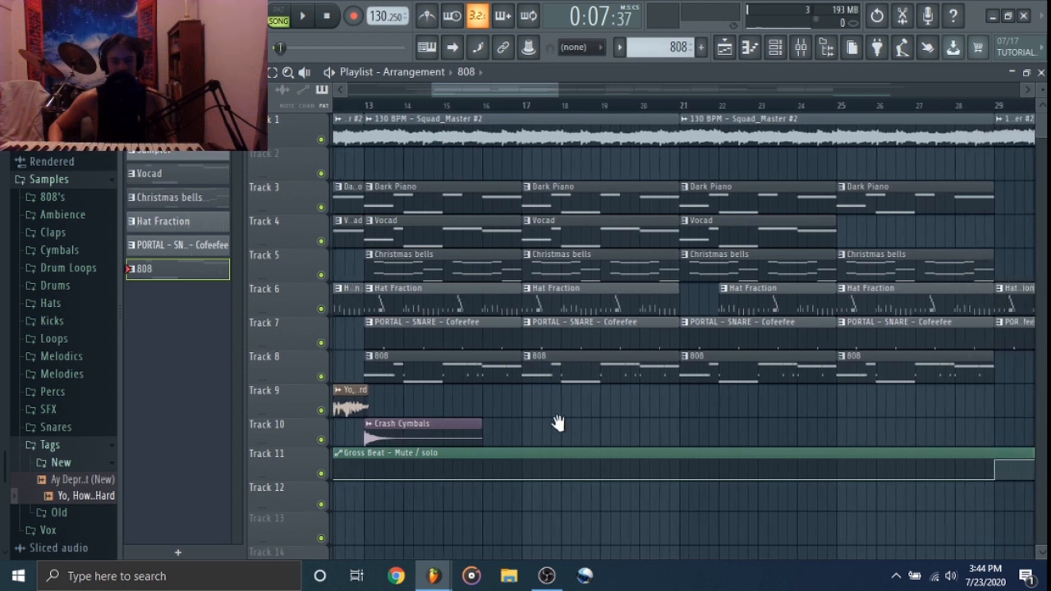
pyautogui.scroll(-3, 606, 422)
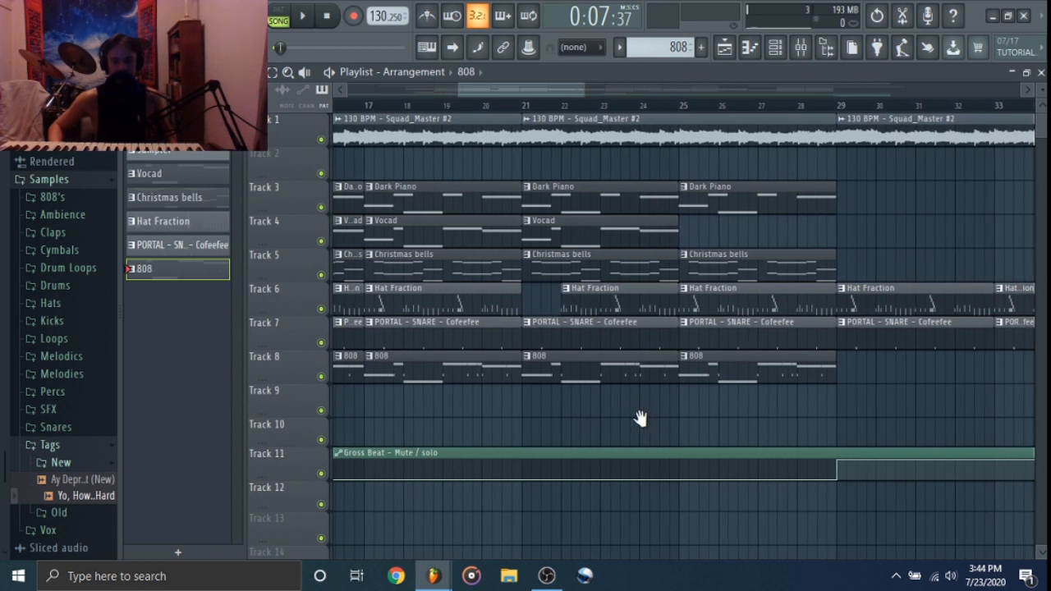
pyautogui.scroll(-2, 595, 419)
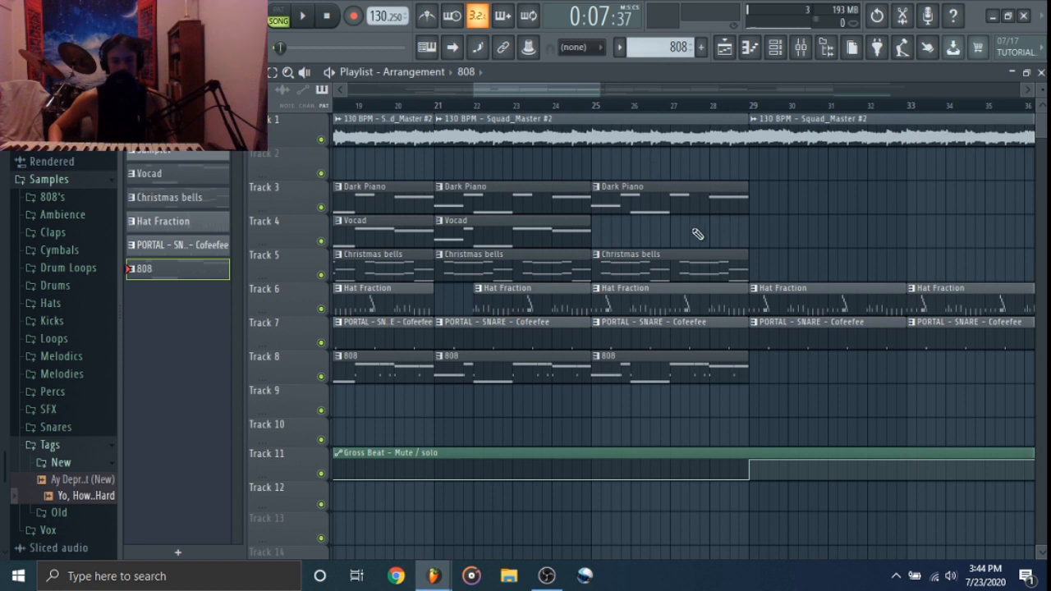
pyautogui.scroll(-7, 540, 403)
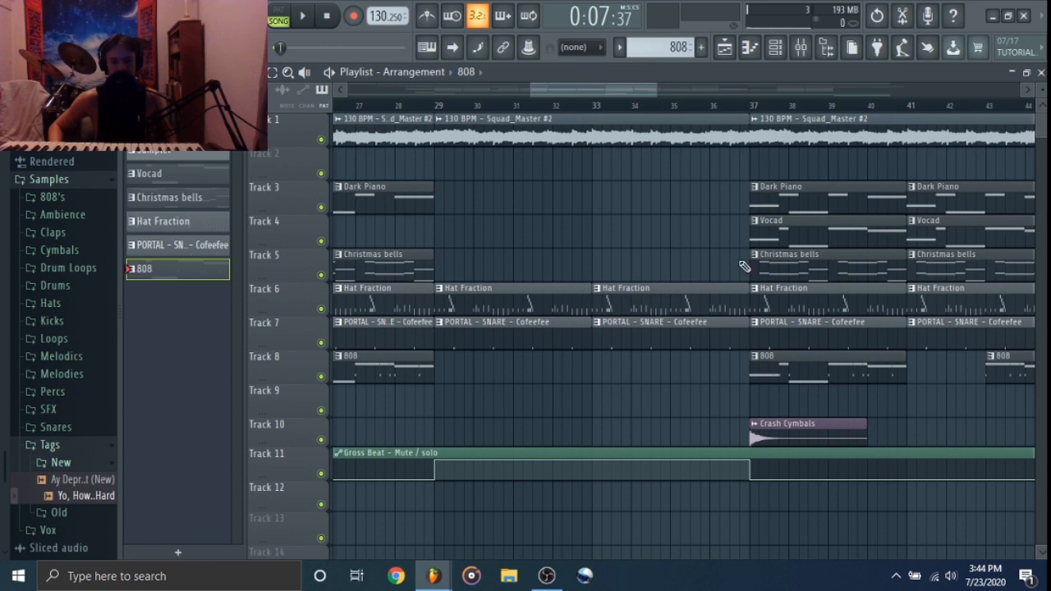
# - Review the full arrangement through its ending at bar 77, and return the playback position to the start of the song
pyautogui.keyDown('ctrl'); pyautogui.scroll(-5, 628, 257); pyautogui.keyUp('ctrl')
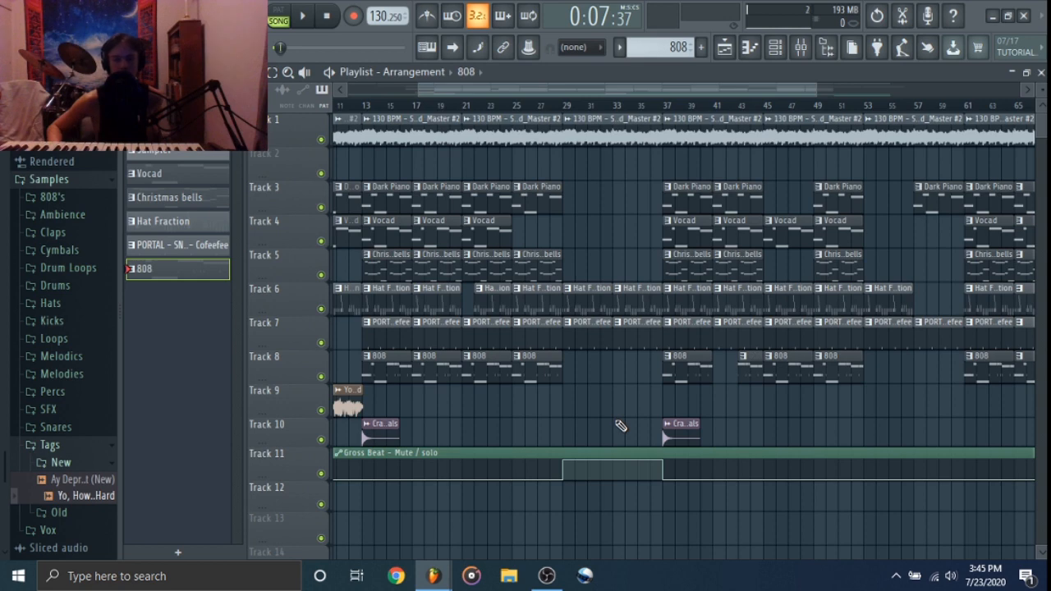
pyautogui.scroll(-5, 902, 408)
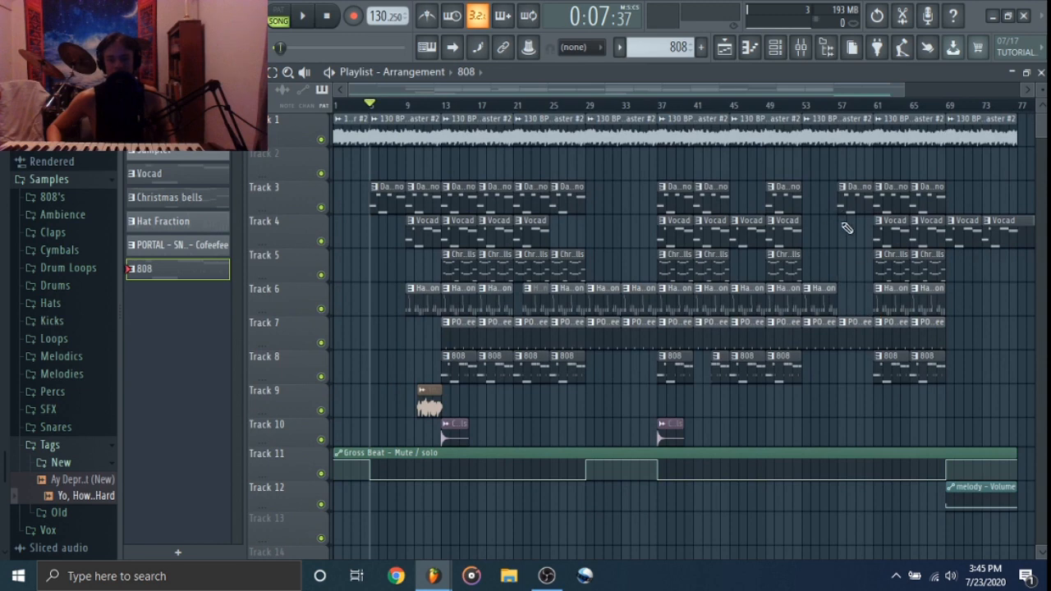
pyautogui.scroll(-2, 846, 288)
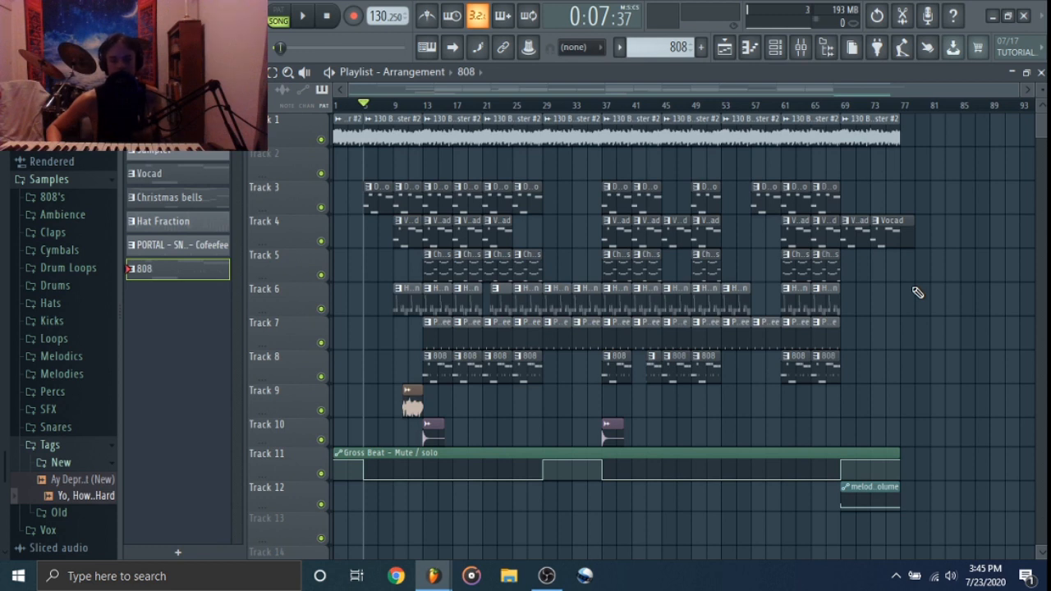
pyautogui.click(331, 22)
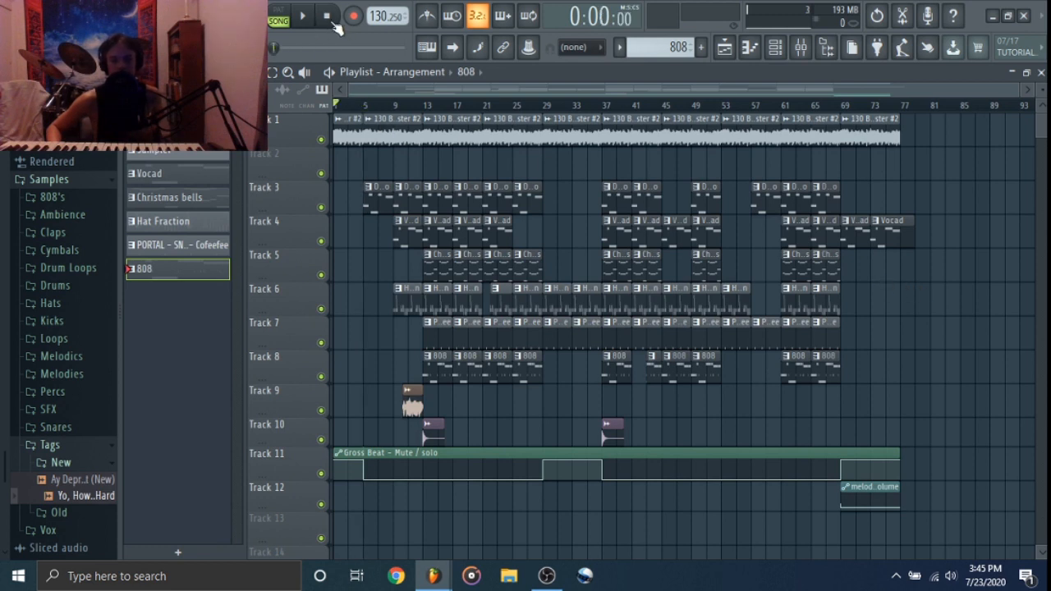